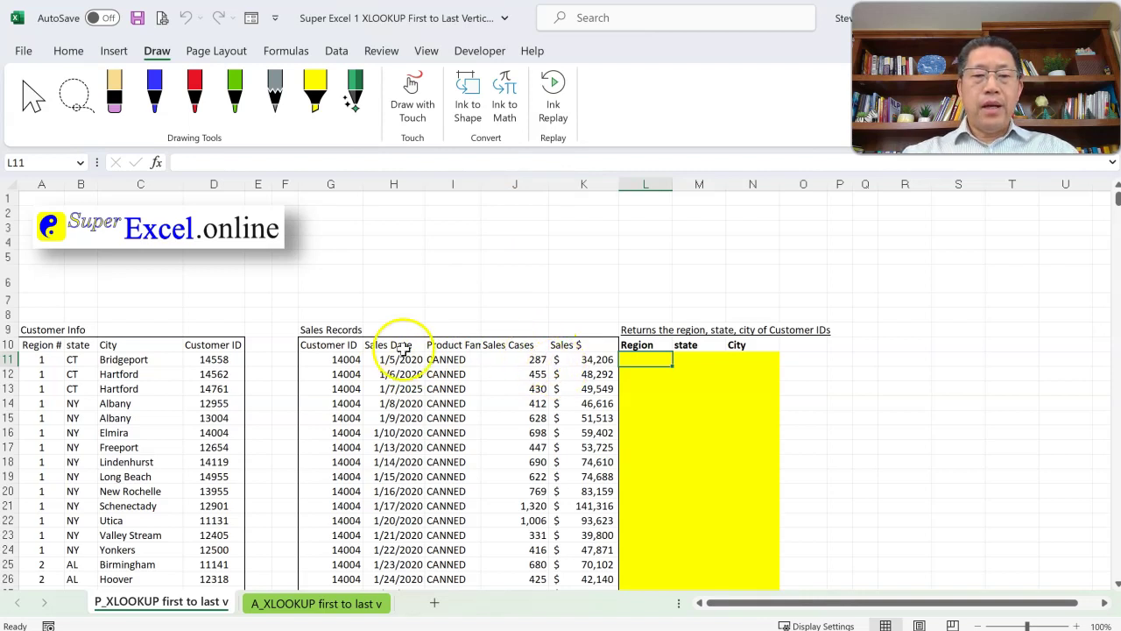
Step: Review the Sales Records table's columns from Customer ID to Sales $, including how far down its rows extend
left_click(349, 359)
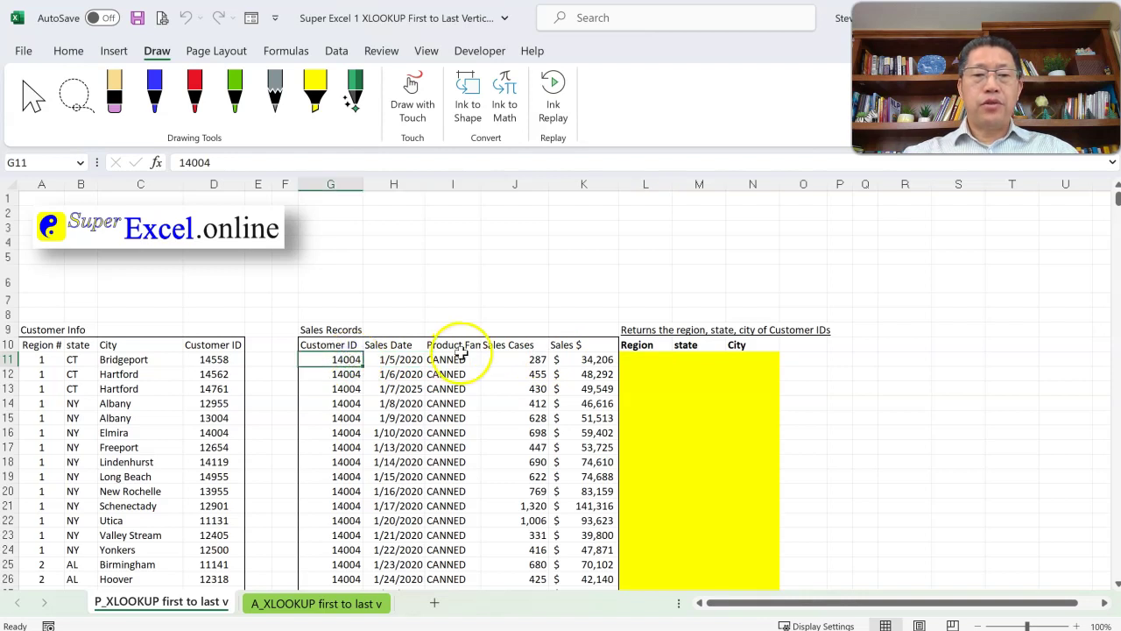
left_click_drag(335, 359, 318, 449)
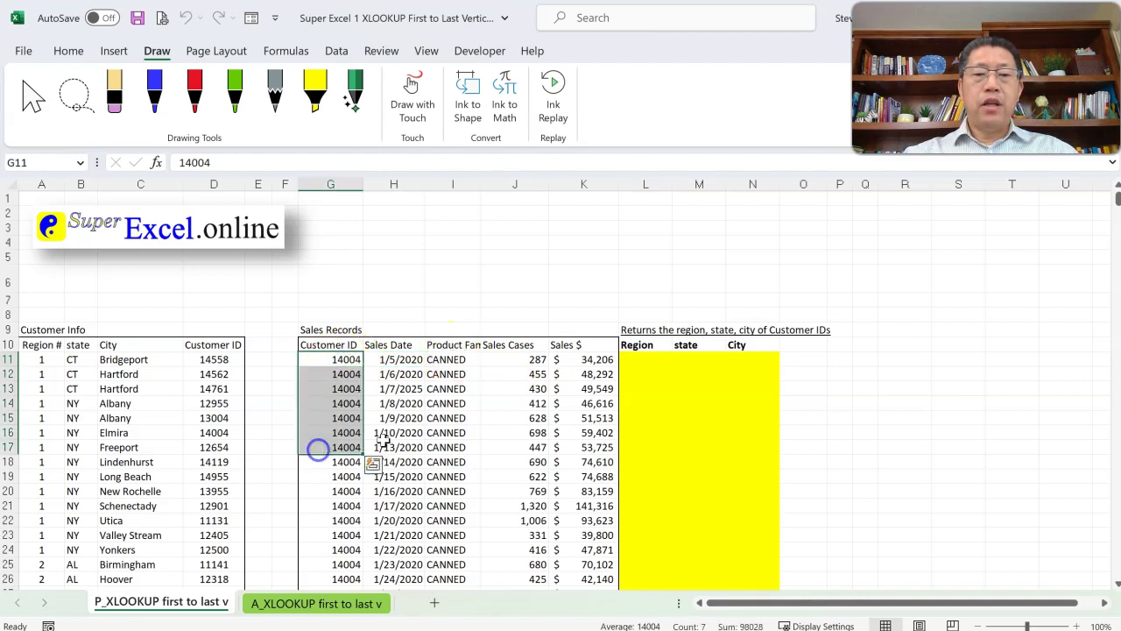
left_click(397, 362)
left_click_drag(397, 363, 390, 433)
left_click_drag(448, 362, 445, 445)
left_click_drag(529, 357, 585, 429)
left_click(585, 430)
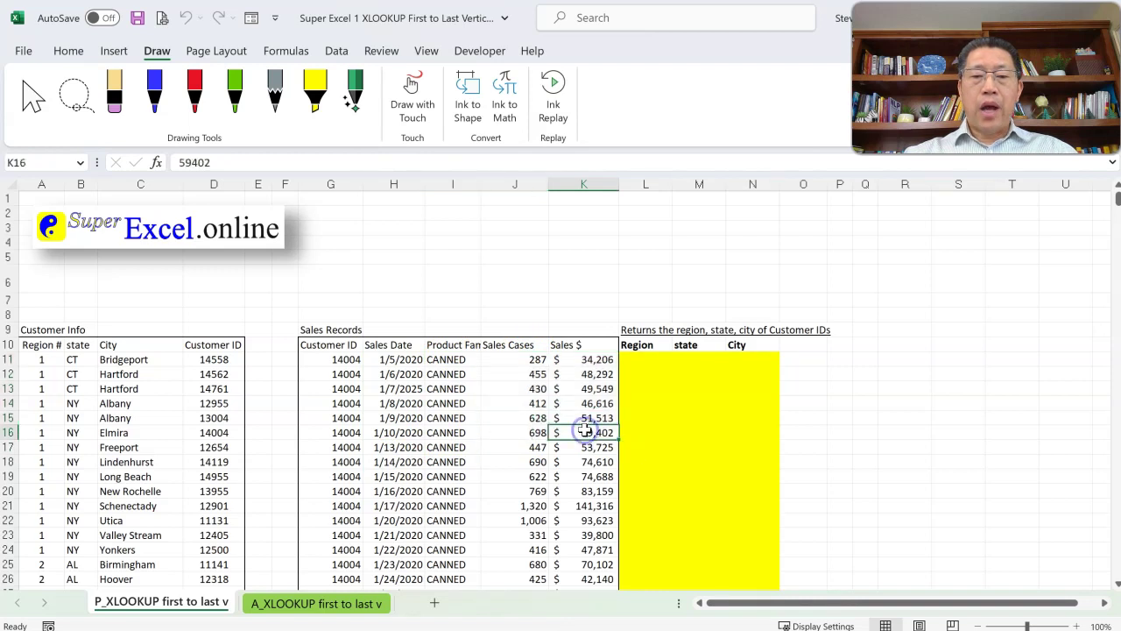
key("ctrl+Down")
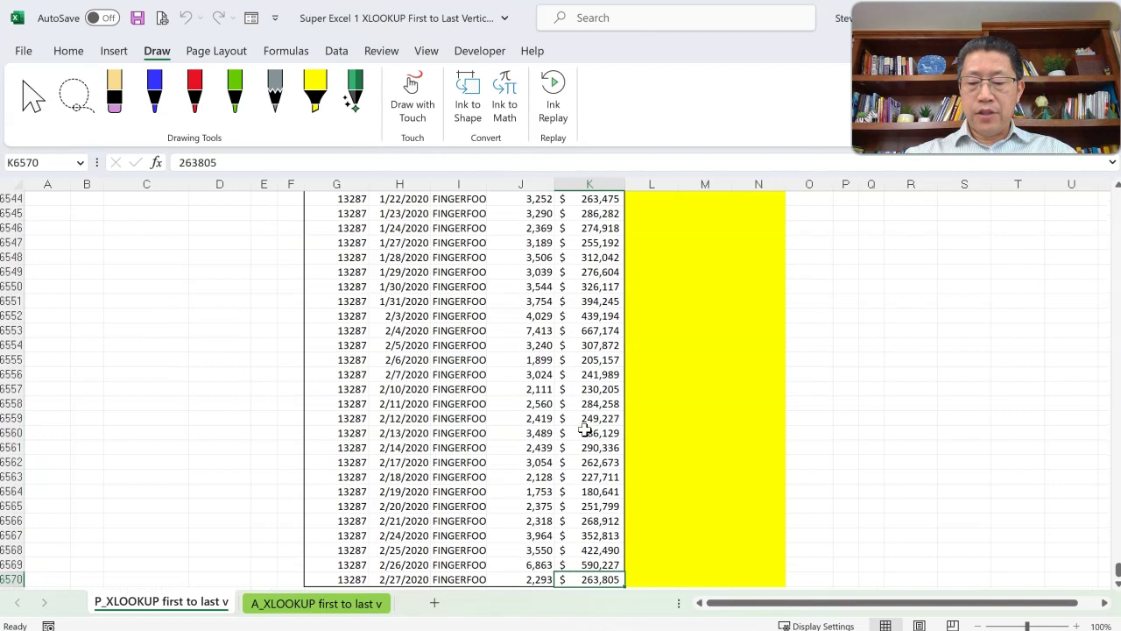
key("ctrl+Up")
key("ctrl+Up")
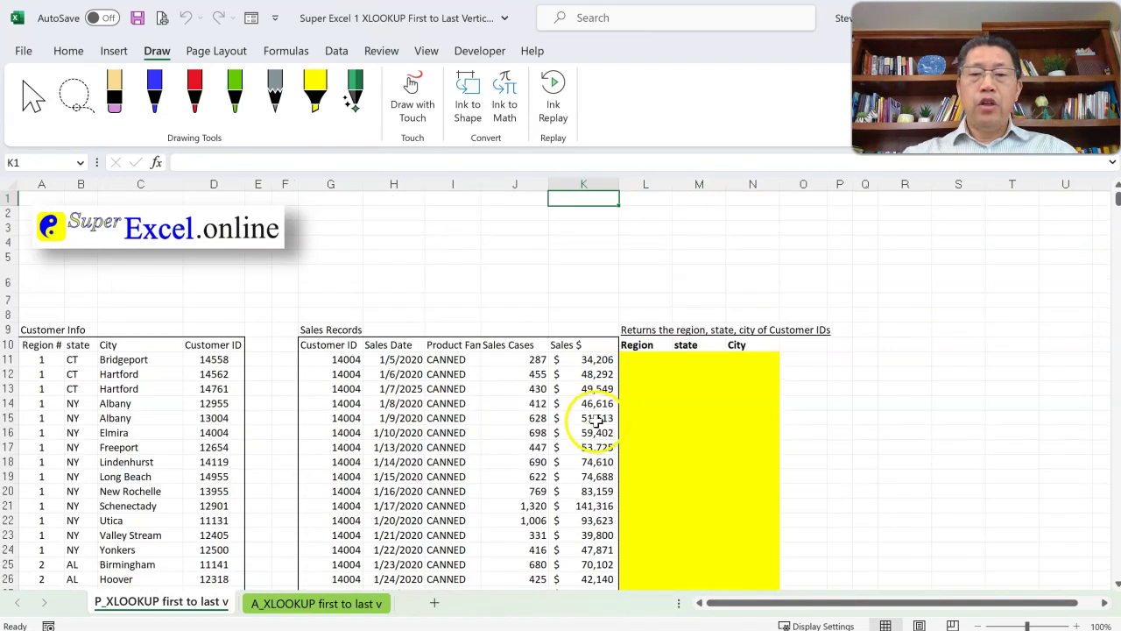
Step: Examine the empty Region, state and City result cells in row 11 against the sales record's customer ID in G11
left_click(634, 360)
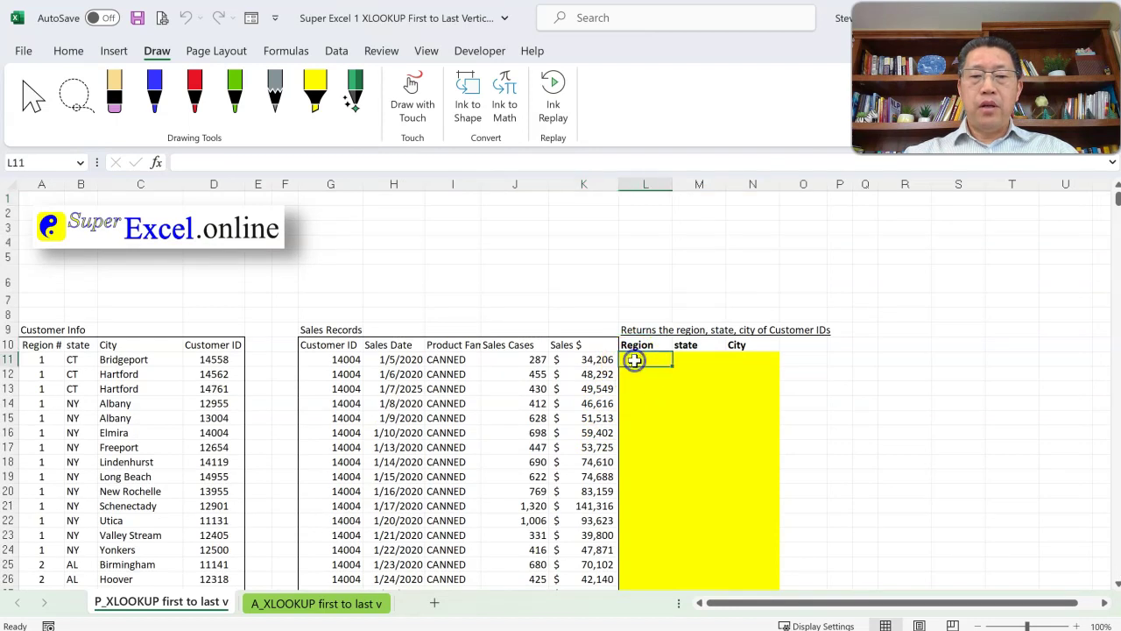
left_click(340, 359)
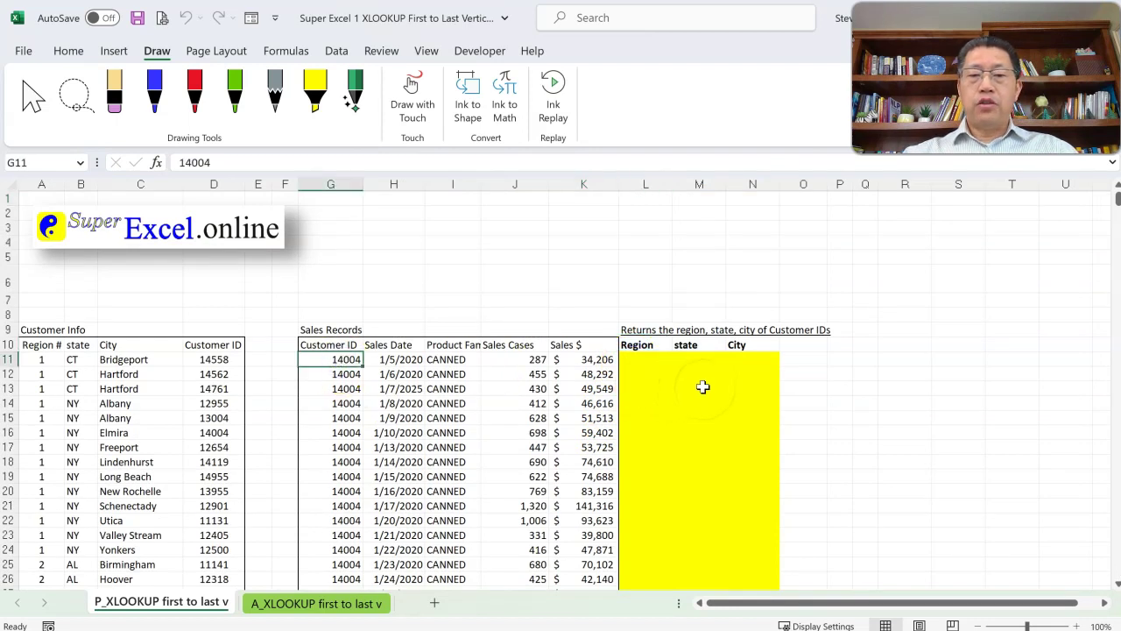
left_click(691, 360)
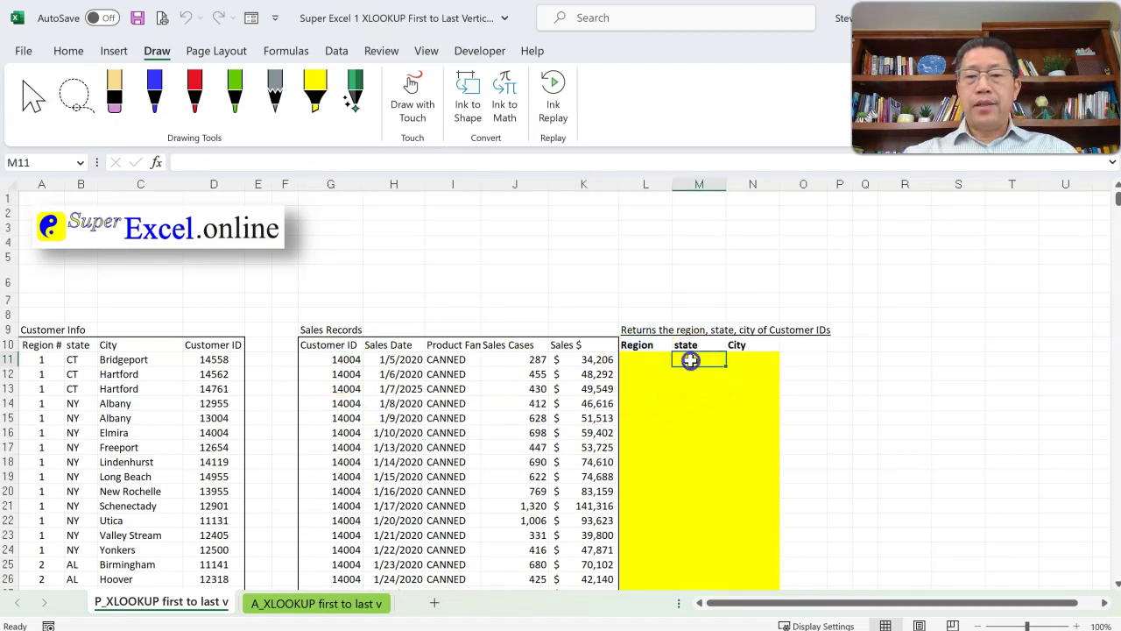
left_click(741, 359)
left_click(340, 359)
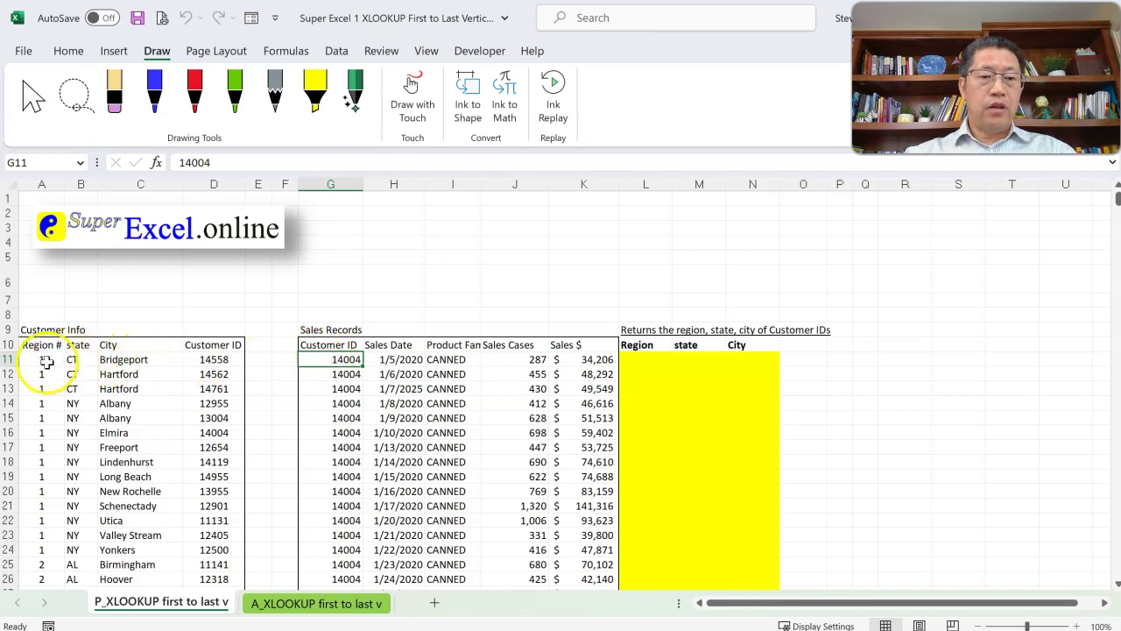
Step: Review the Customer Info table's Region #, state, City and Customer ID columns down to the table's last row
left_click(217, 359)
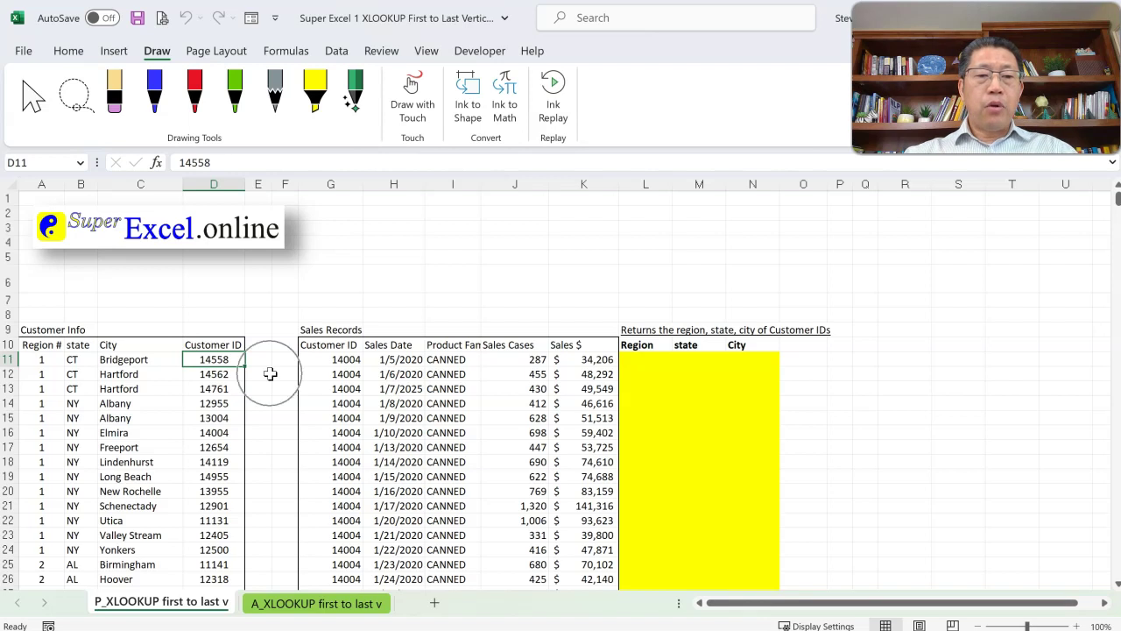
left_click_drag(36, 360, 31, 399)
left_click_drag(79, 361, 127, 359)
left_click(214, 361)
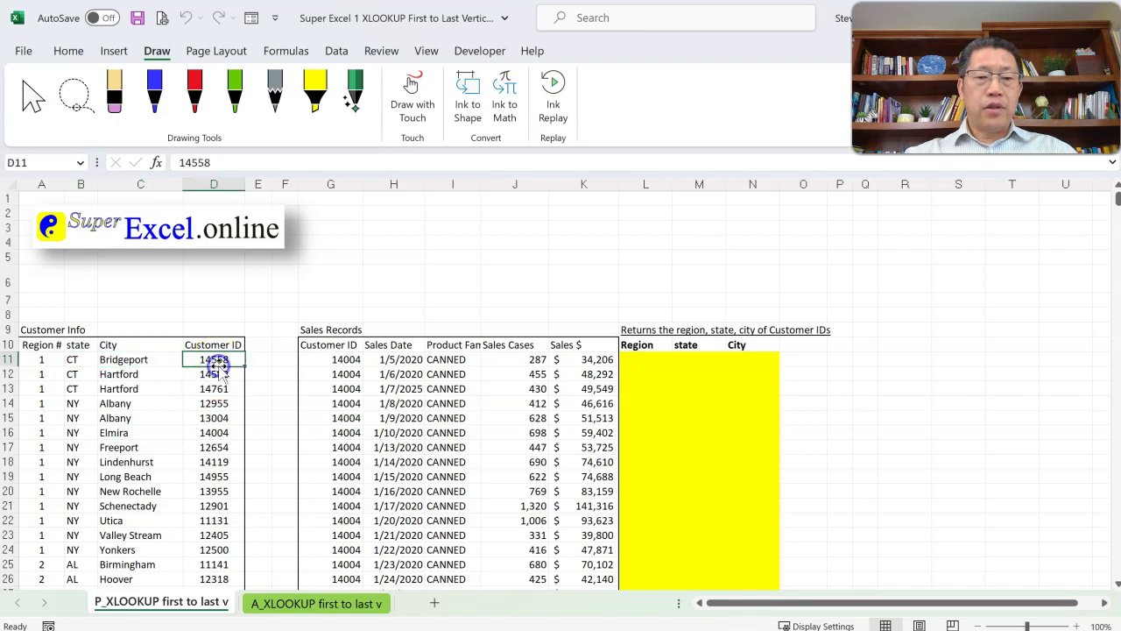
key("ctrl+Down")
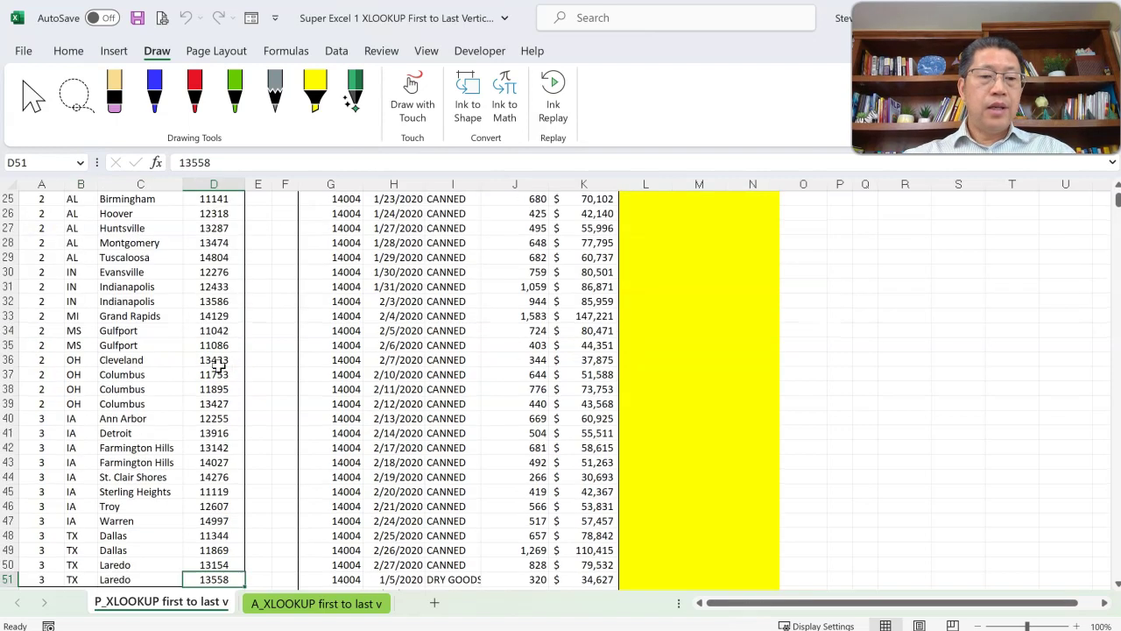
key("ctrl+Up")
key("ctrl+Up")
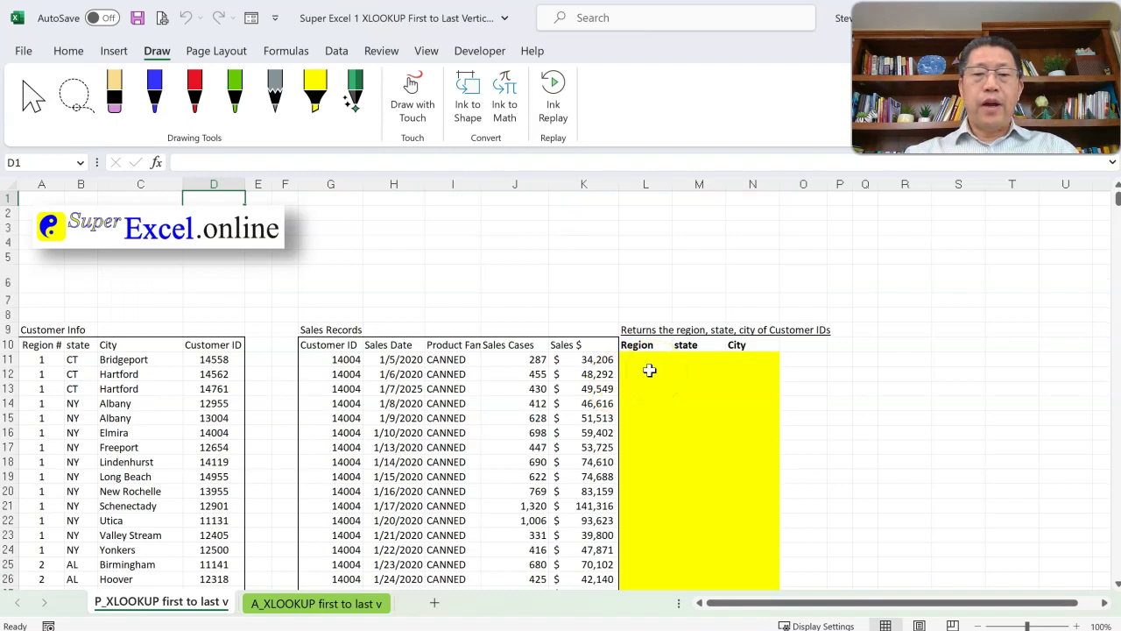
Step: Compare the result cells L11:N11 and the lookup ID in G11 with the Customer Info rows in A10:D16
left_click(642, 362)
left_click_drag(642, 361, 741, 359)
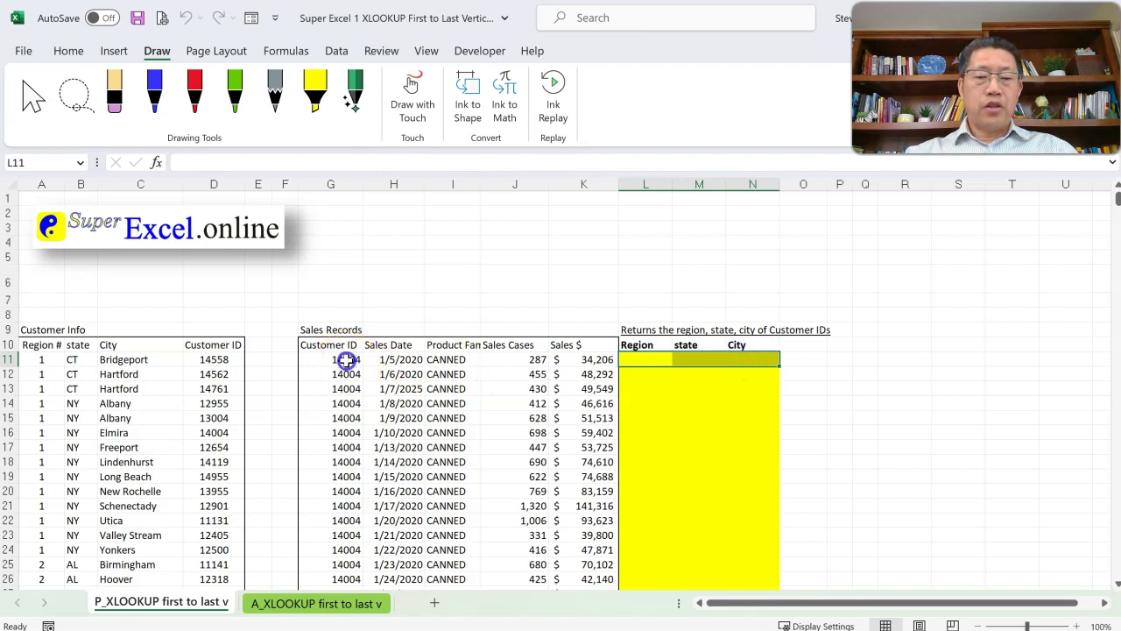
left_click(346, 360)
left_click_drag(42, 346, 202, 432)
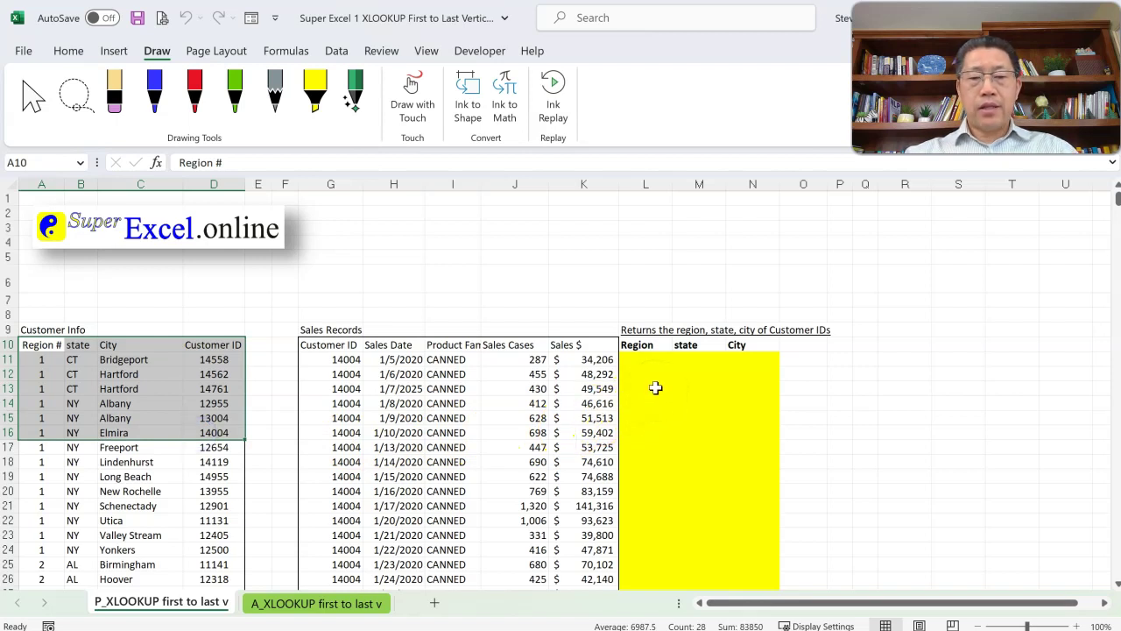
left_click(642, 359)
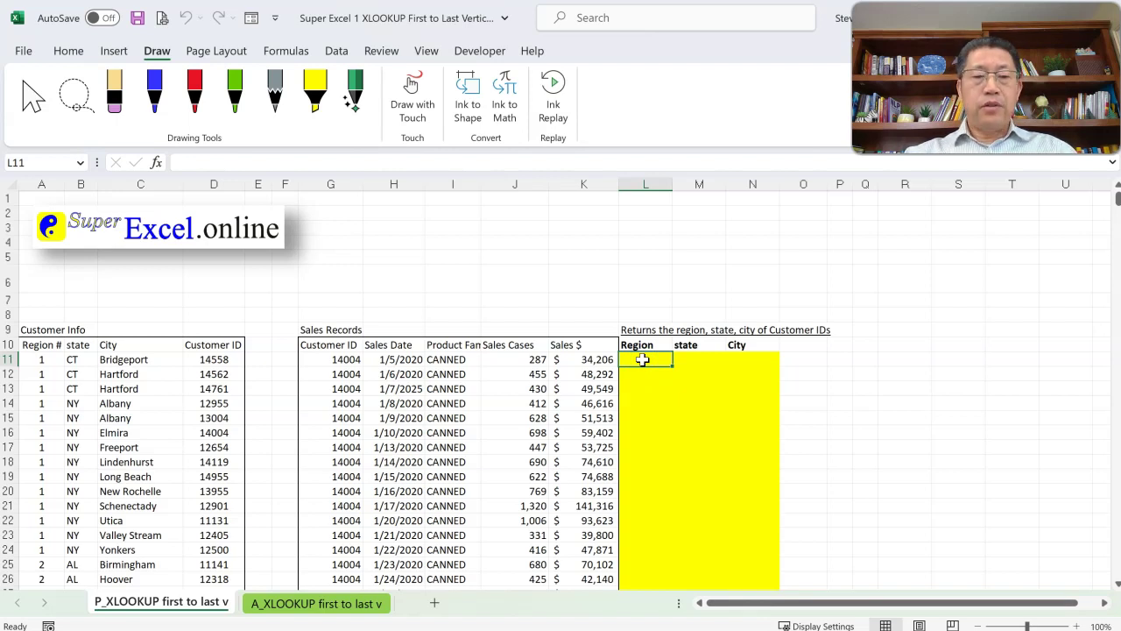
Step: Duplicate the sheet "P_XLOOKUP first to last v" next to the original and delete the Super Excel.online logo from the copy
scroll(645, 359, "down", 1)
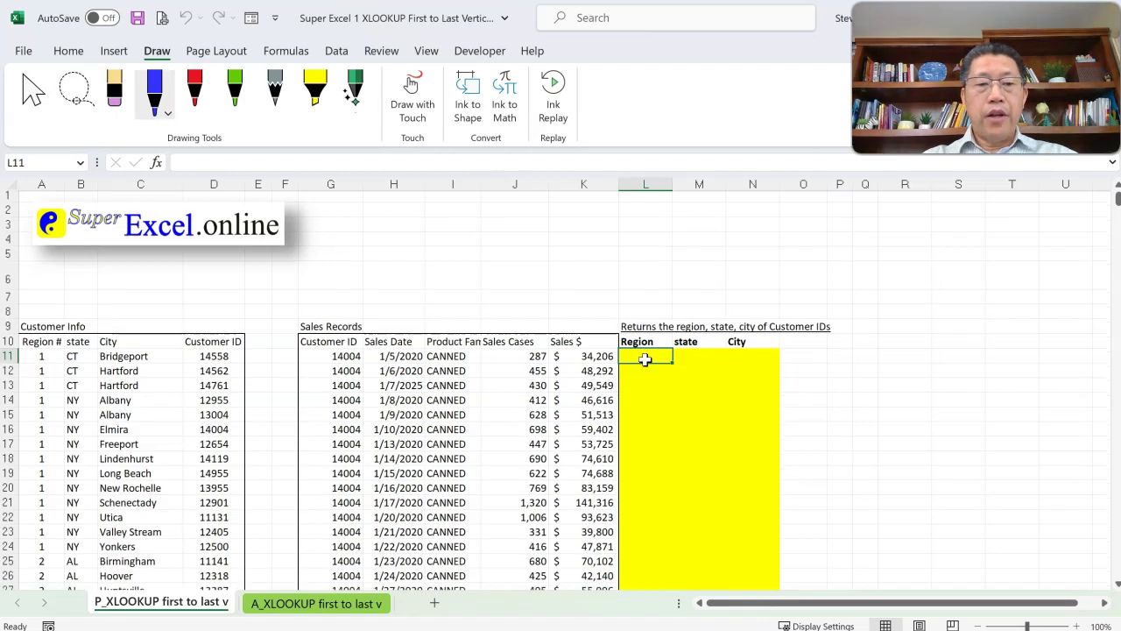
left_click_drag(214, 602, 252, 602)
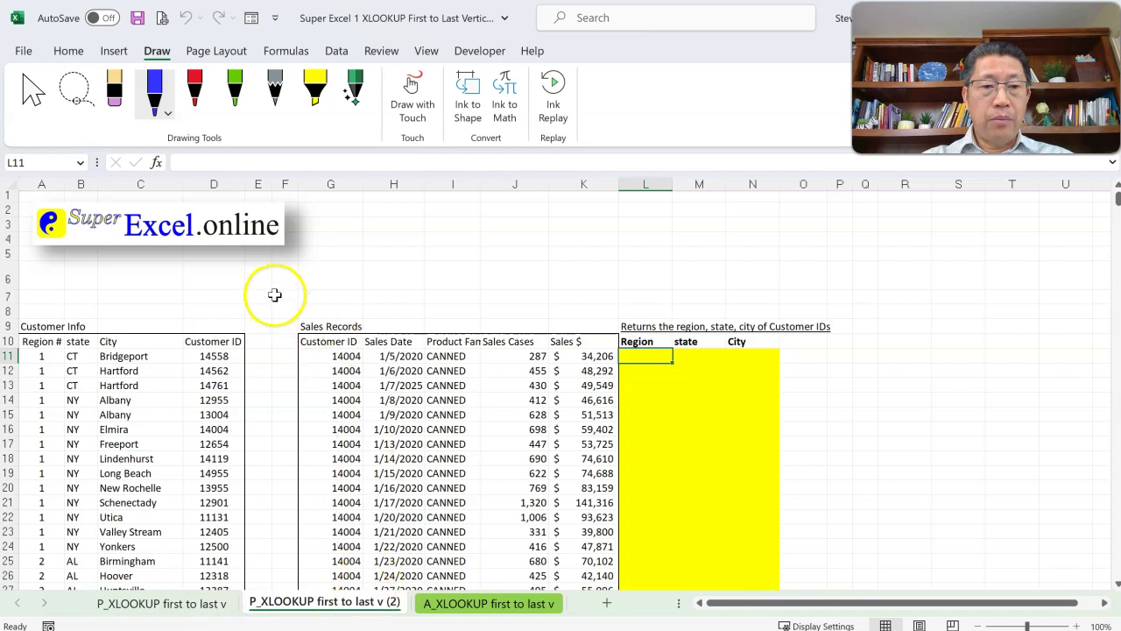
left_click(256, 241)
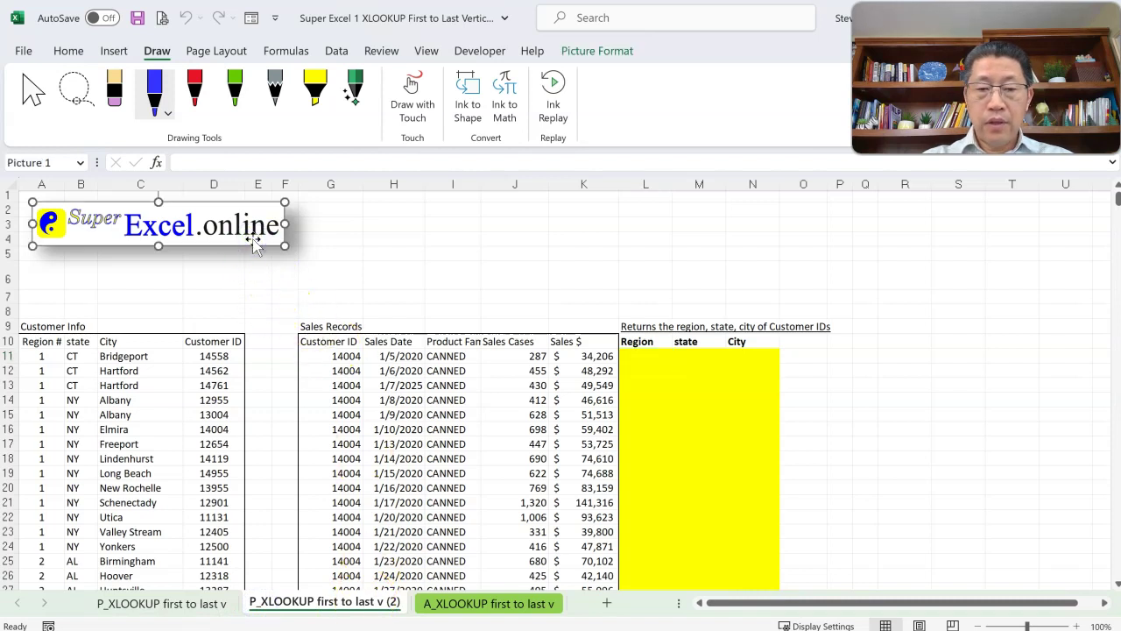
key("Delete")
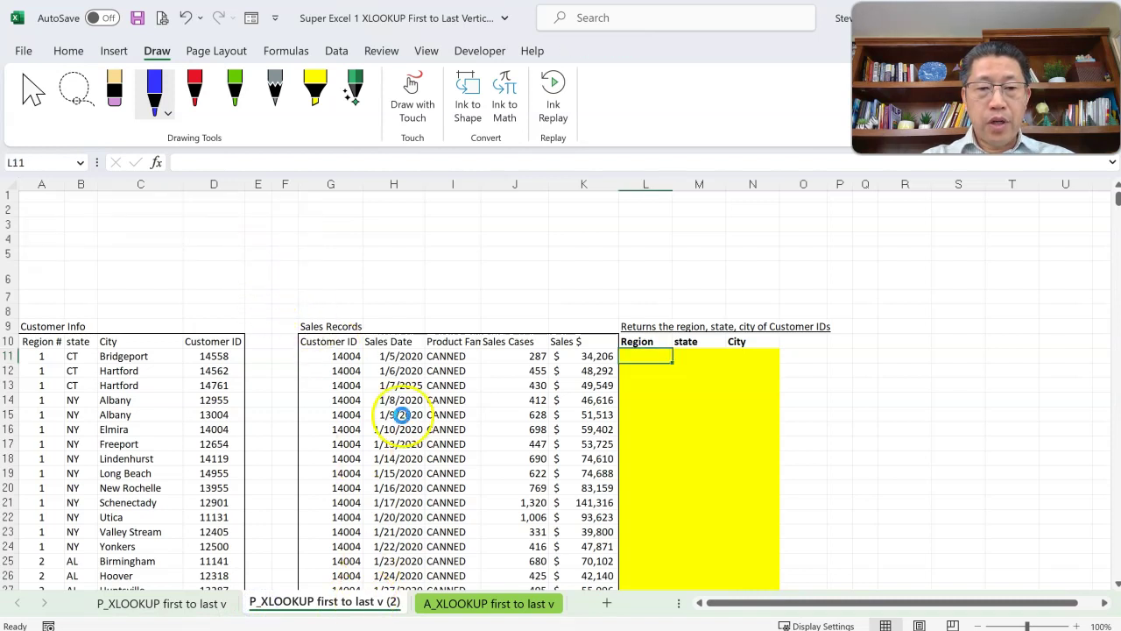
Step: Zoom the copied sheet to 130% and circle the Region result cell L11 in blue ink
scroll(401, 414, "up", 1, "ctrl")
scroll(402, 416, "up", 1, "ctrl")
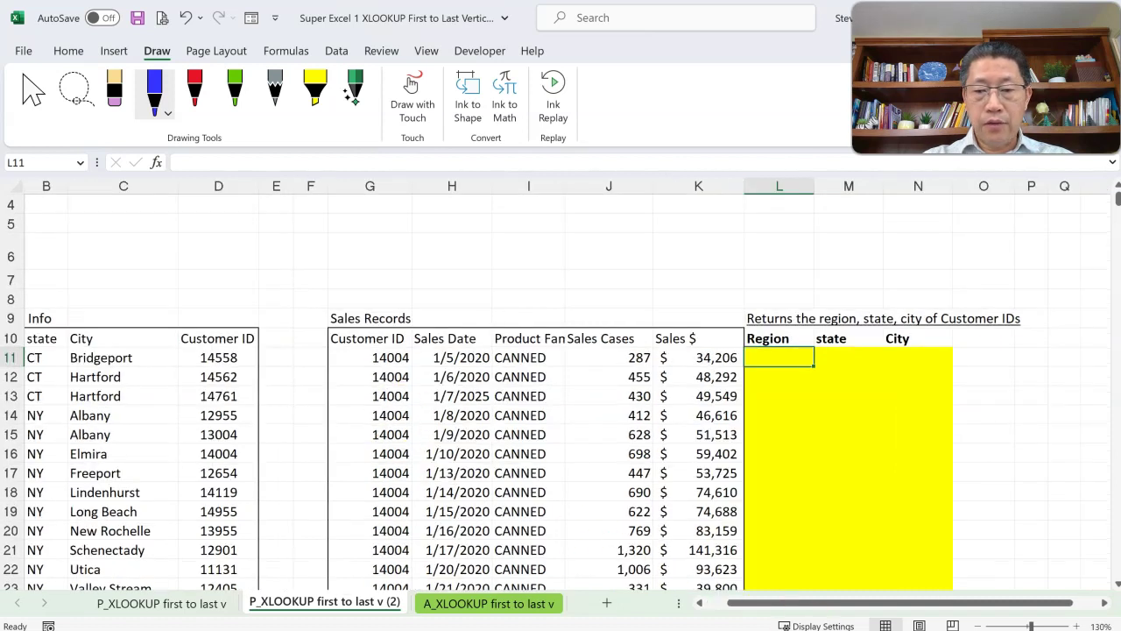
left_click_drag(786, 607, 721, 605)
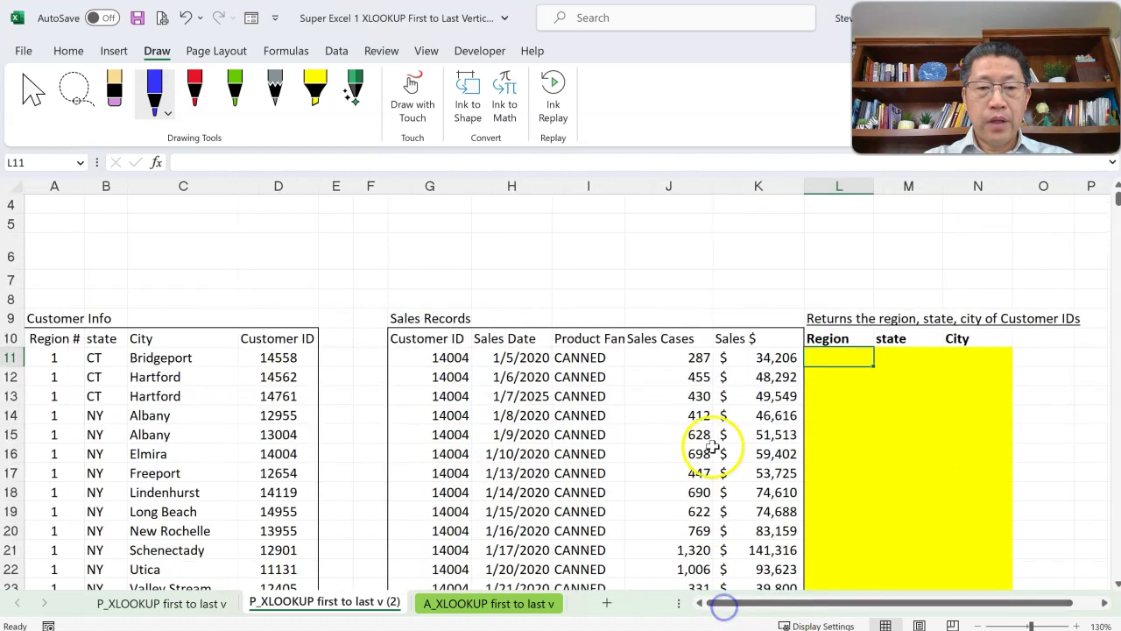
scroll(713, 450, "up", 1)
left_click(836, 415)
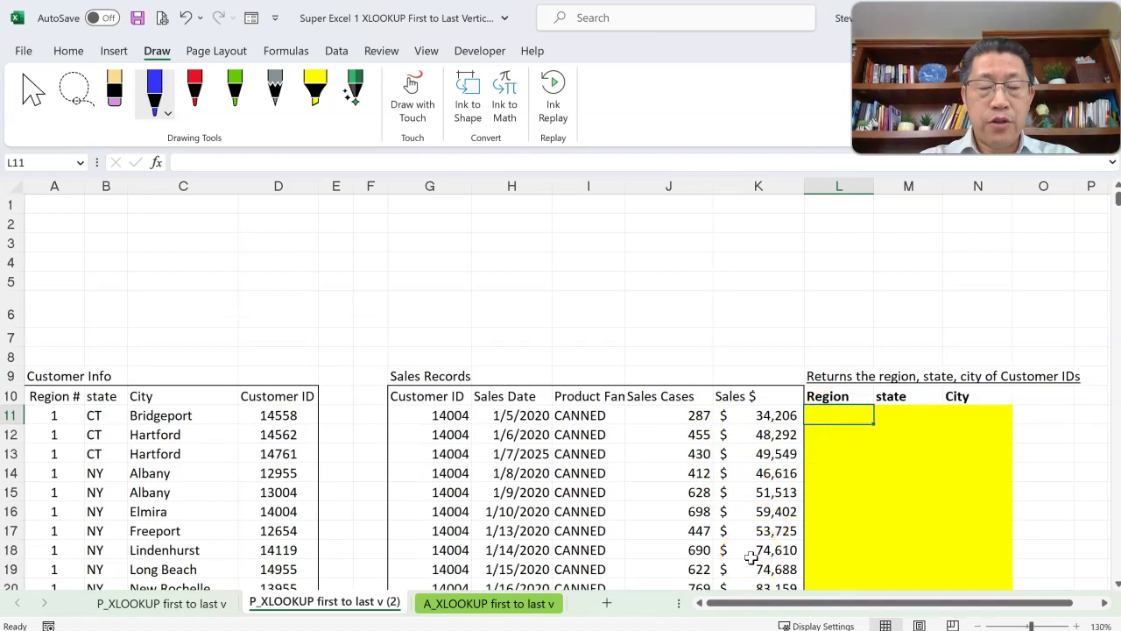
mouse_move(870, 405)
left_mouse_down()
mouse_move(830, 429)
mouse_move(869, 406)
left_mouse_up()
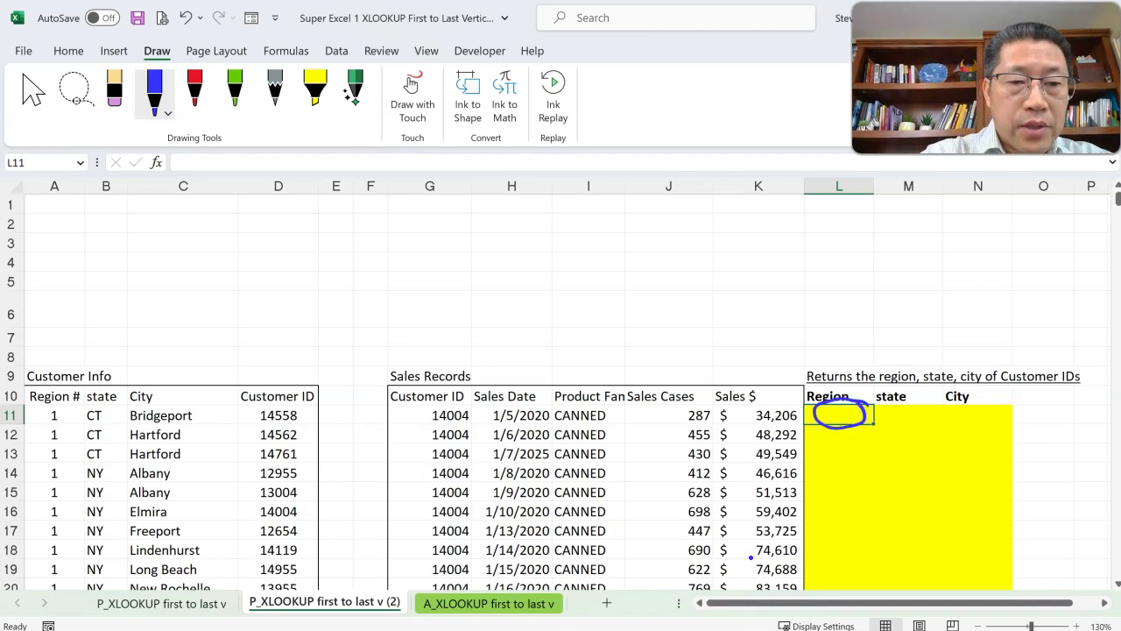
Step: Handwrite "=xlookup( )" in blue ink above the tables, with six comma-separated argument blanks between the parentheses
left_click_drag(221, 252, 223, 296)
mouse_move(268, 254)
left_mouse_down()
mouse_move(260, 289)
mouse_move(291, 268)
left_mouse_up()
mouse_move(295, 265)
left_mouse_down()
mouse_move(295, 307)
mouse_move(297, 279)
mouse_move(339, 298)
left_mouse_up()
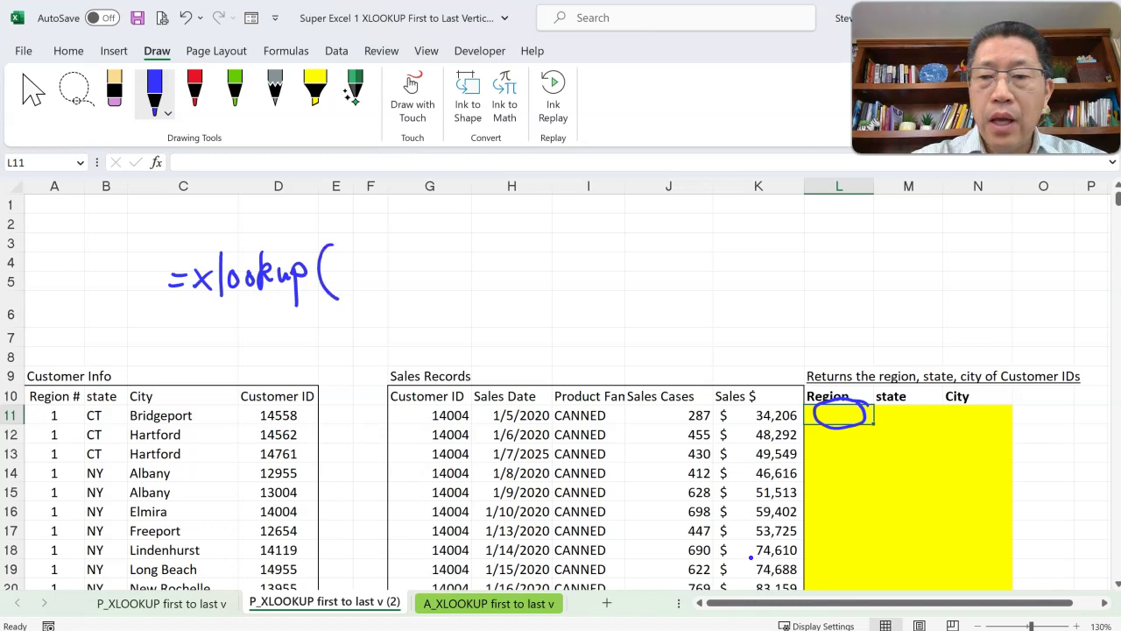
left_click_drag(831, 247, 829, 291)
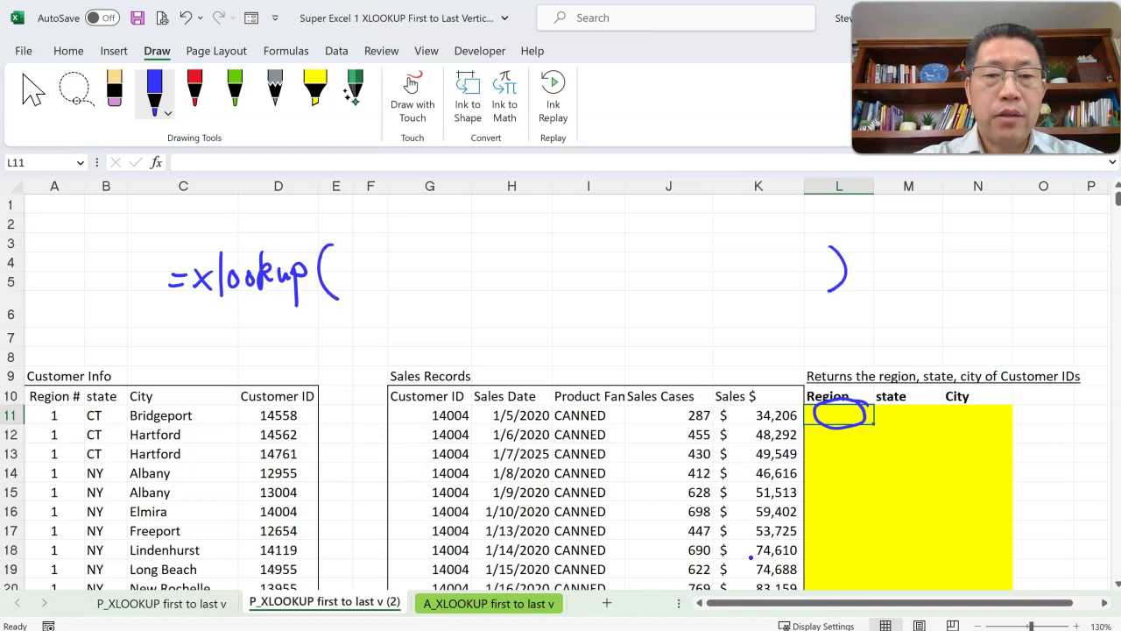
left_click_drag(353, 299, 408, 298)
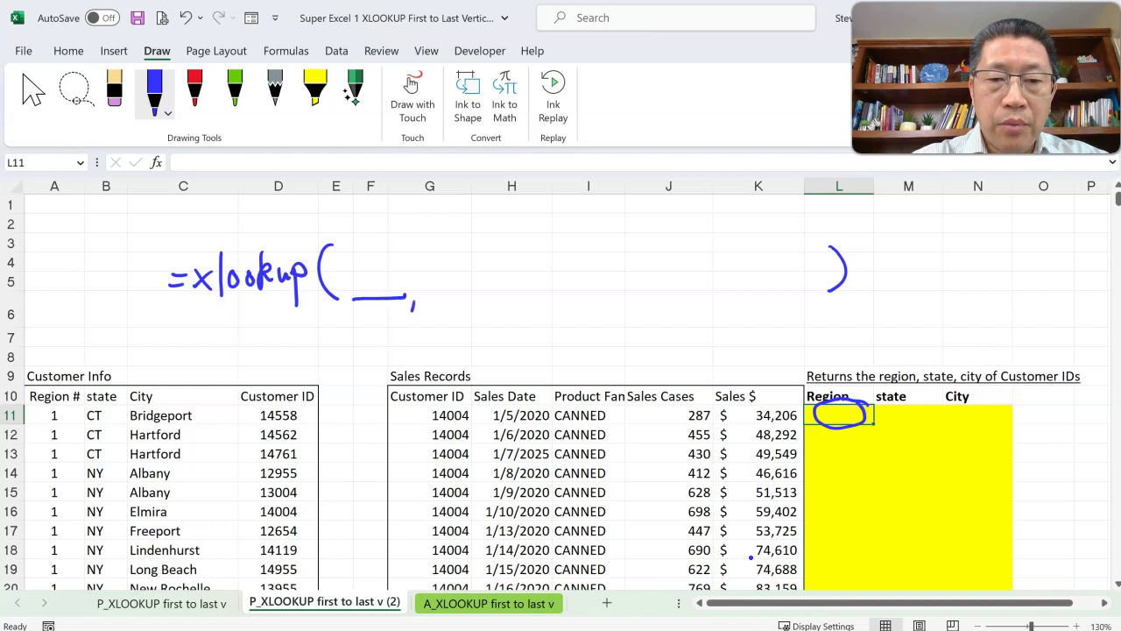
mouse_move(488, 300)
left_mouse_down()
mouse_move(484, 312)
mouse_move(548, 297)
mouse_move(620, 300)
left_mouse_up()
left_click_drag(633, 301, 795, 297)
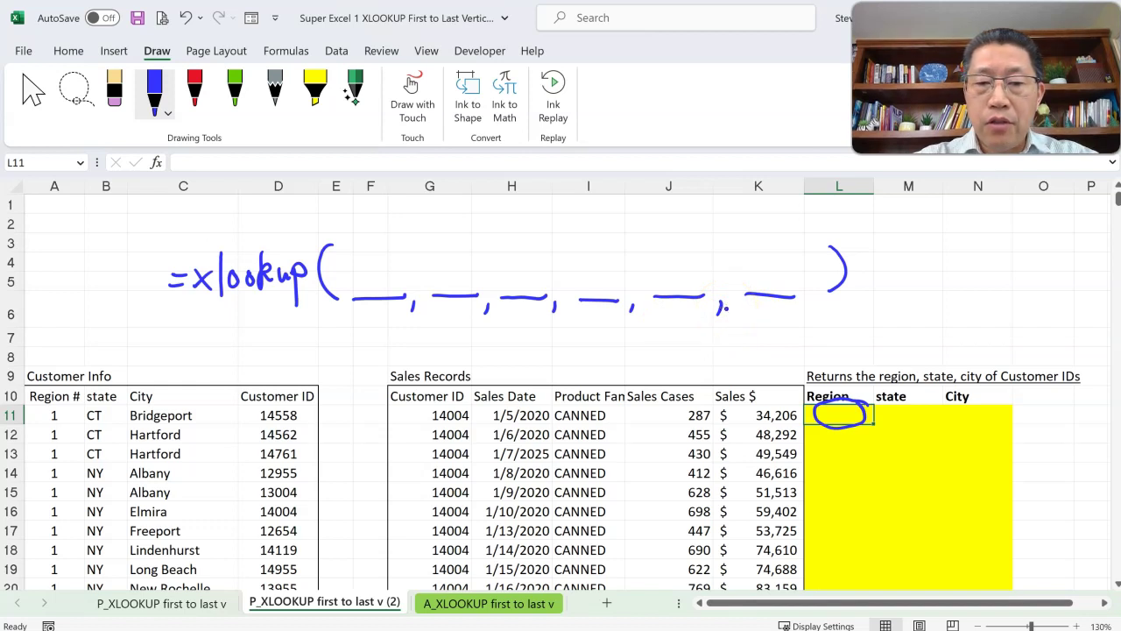
Step: Erase the last three argument blanks with the outer closing parenthesis, and redraw the parenthesis in blue after the third blank
mouse_move(578, 299)
left_mouse_down()
mouse_move(797, 295)
mouse_move(845, 272)
left_mouse_up()
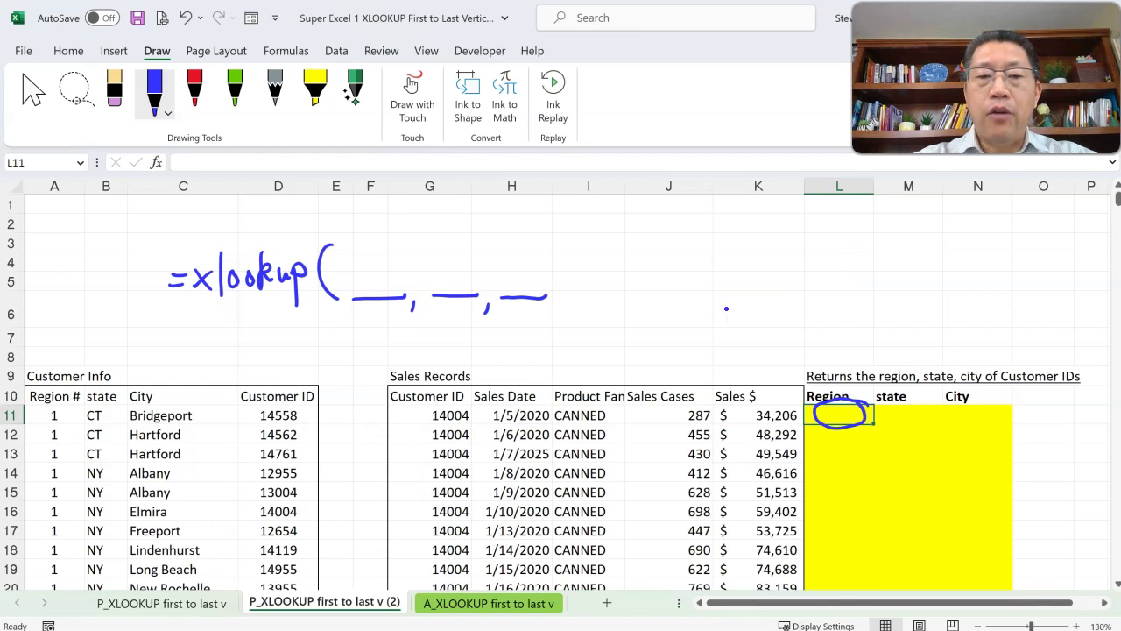
left_click_drag(561, 248, 550, 307)
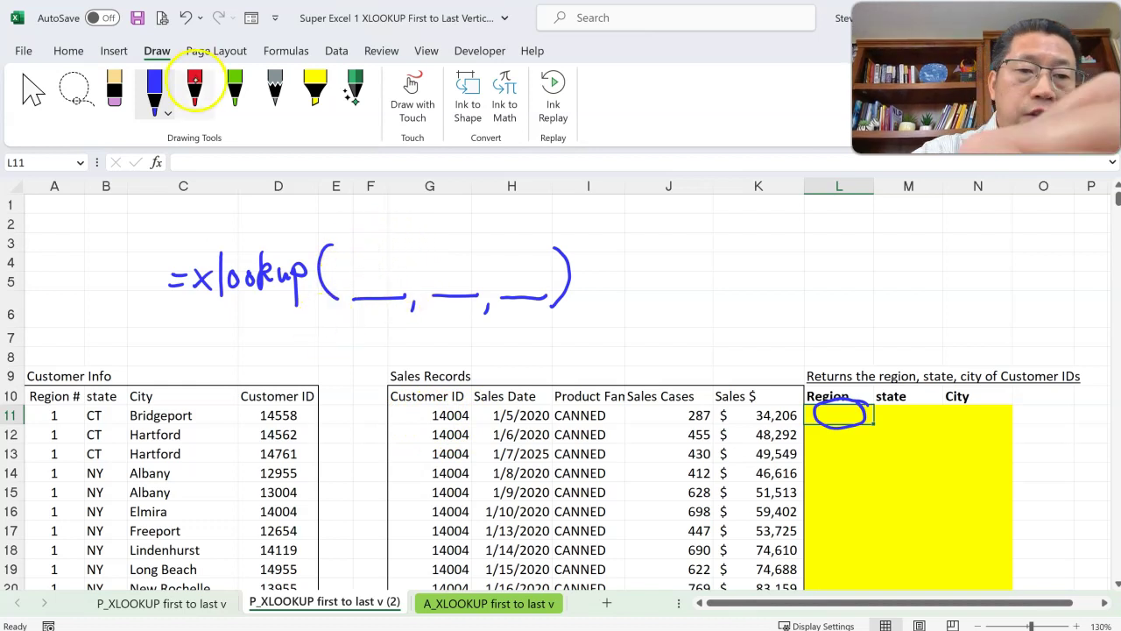
Step: In red ink, draw a small circle above the first argument blank and circle the matching lookup customer ID in G11
left_click(194, 85)
mouse_move(371, 250)
left_mouse_down()
mouse_move(364, 276)
mouse_move(373, 253)
left_mouse_up()
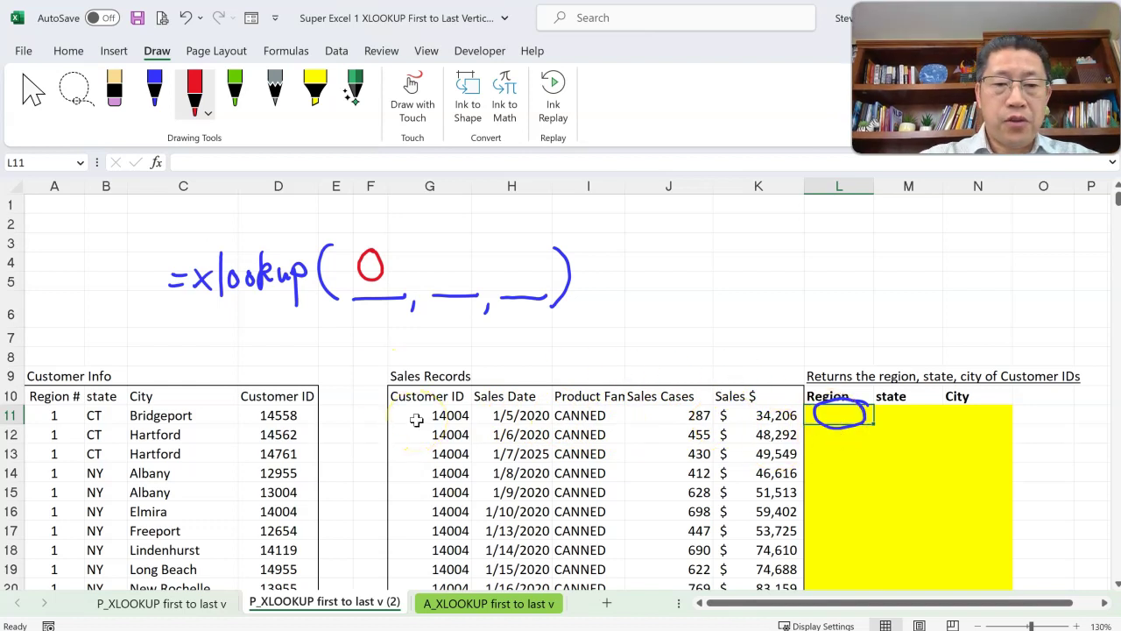
left_click_drag(462, 408, 428, 406)
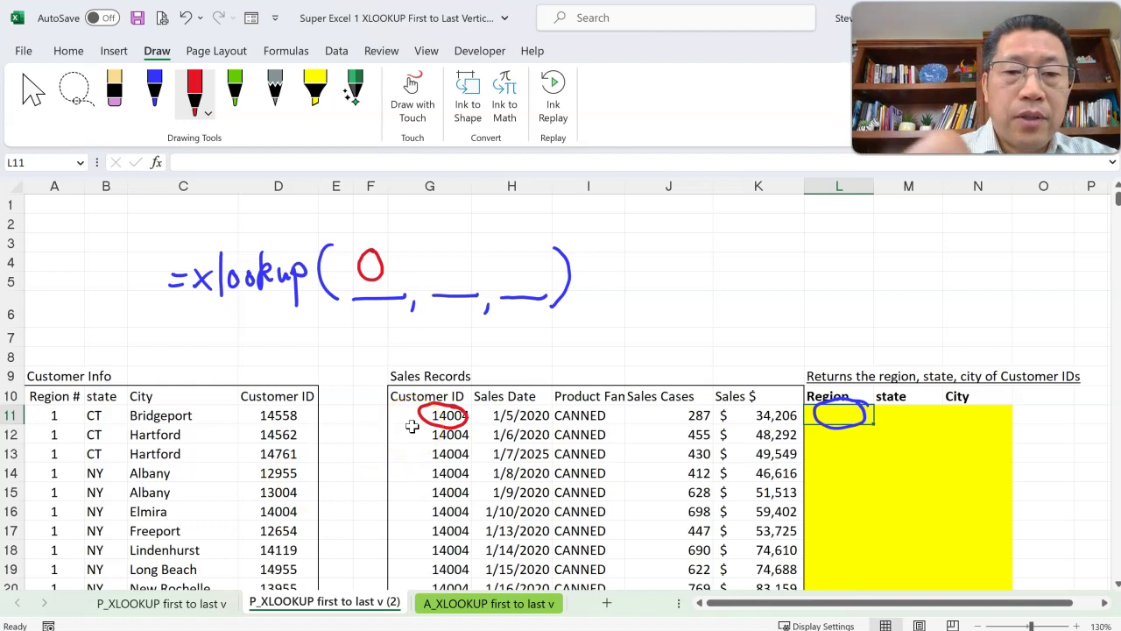
Step: In red ink, draw a lined box above the second argument blank and outline the Customer Info IDs in D11:D17
left_click_drag(457, 236, 463, 282)
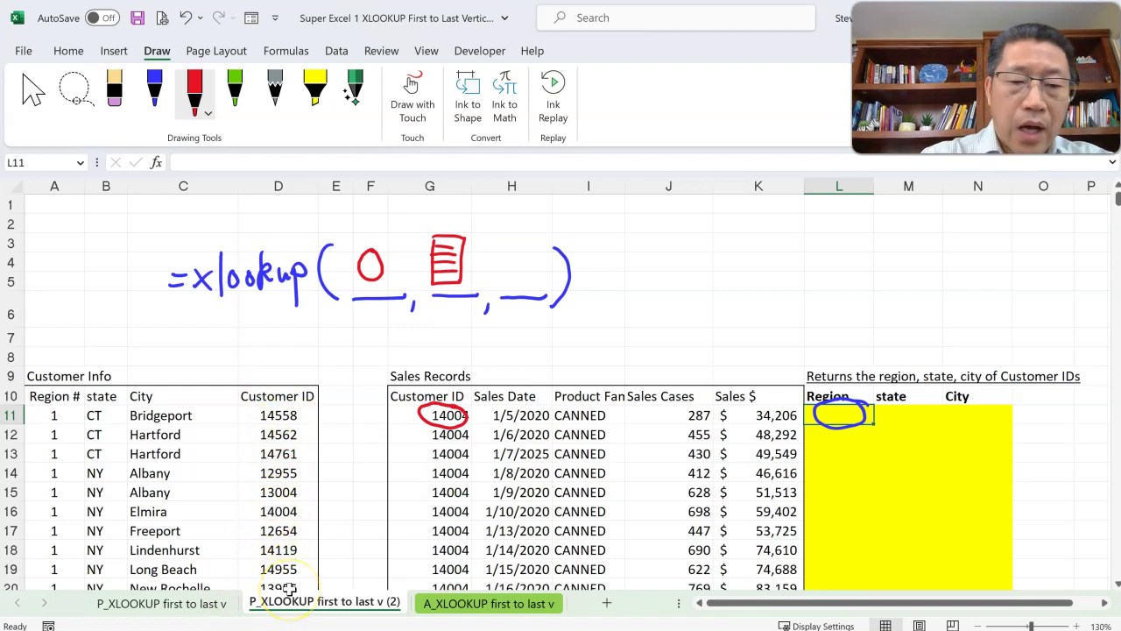
mouse_move(247, 405)
left_mouse_down()
mouse_move(315, 417)
mouse_move(312, 552)
mouse_move(247, 476)
mouse_move(254, 541)
mouse_move(310, 543)
left_mouse_up()
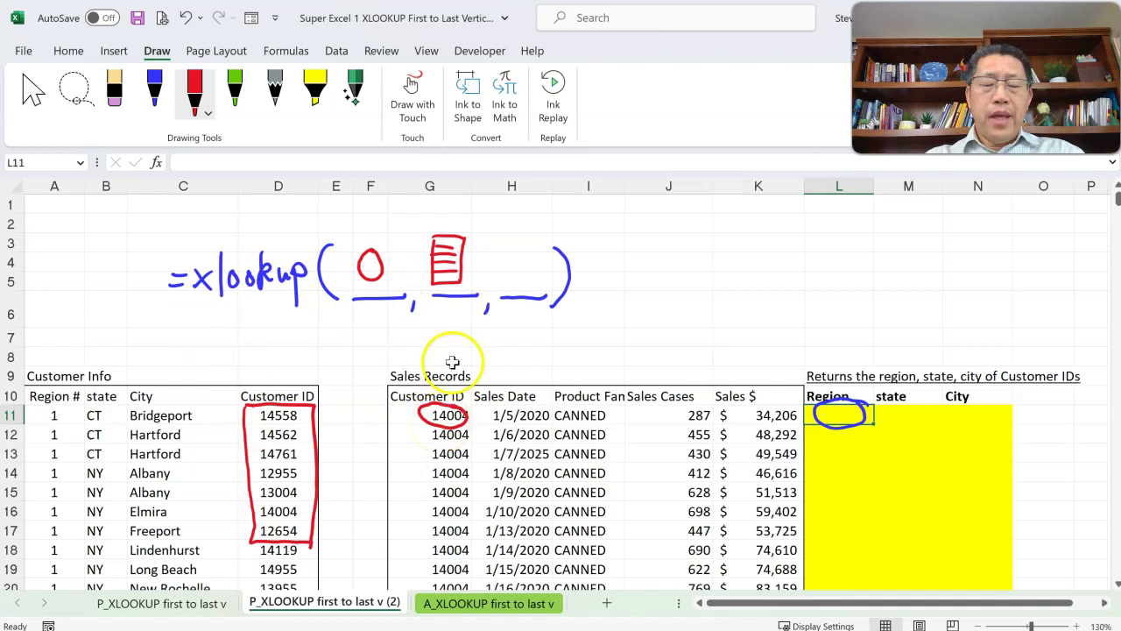
scroll(451, 257, "down", 1)
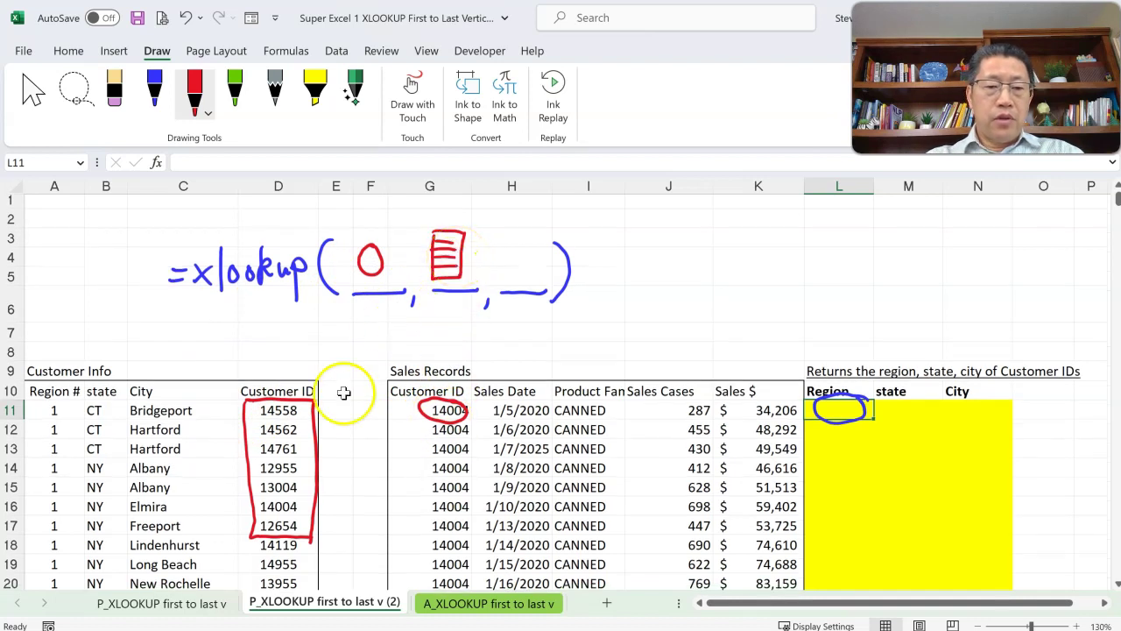
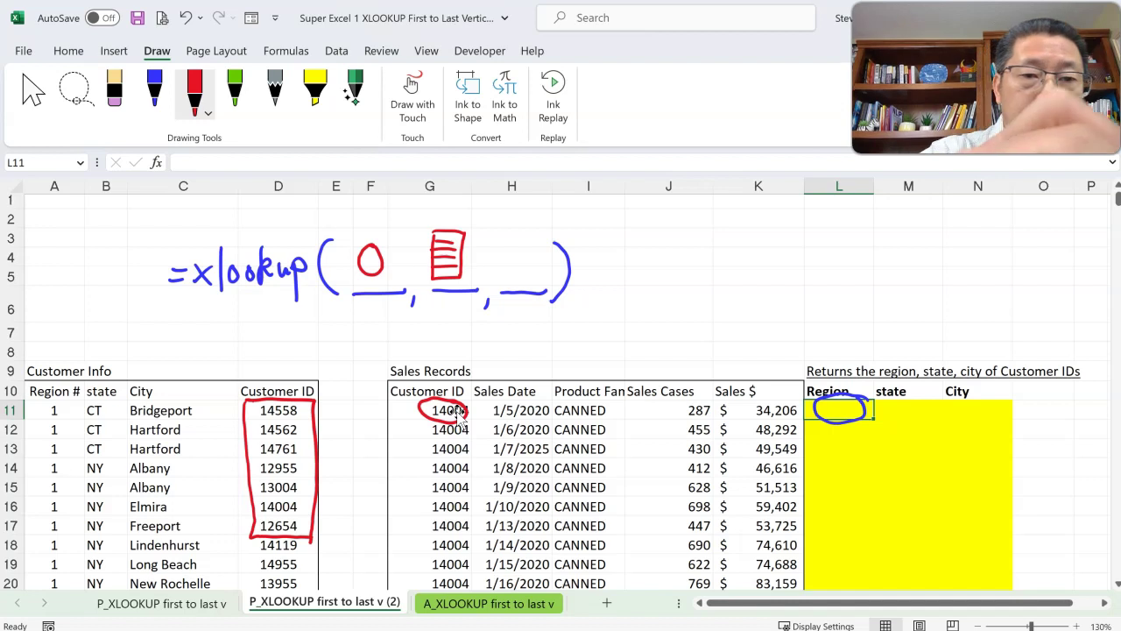
Step: In green ink, circle the matching customer ID in D16 and draw a lined box above the third argument blank
left_click_drag(282, 499, 300, 515)
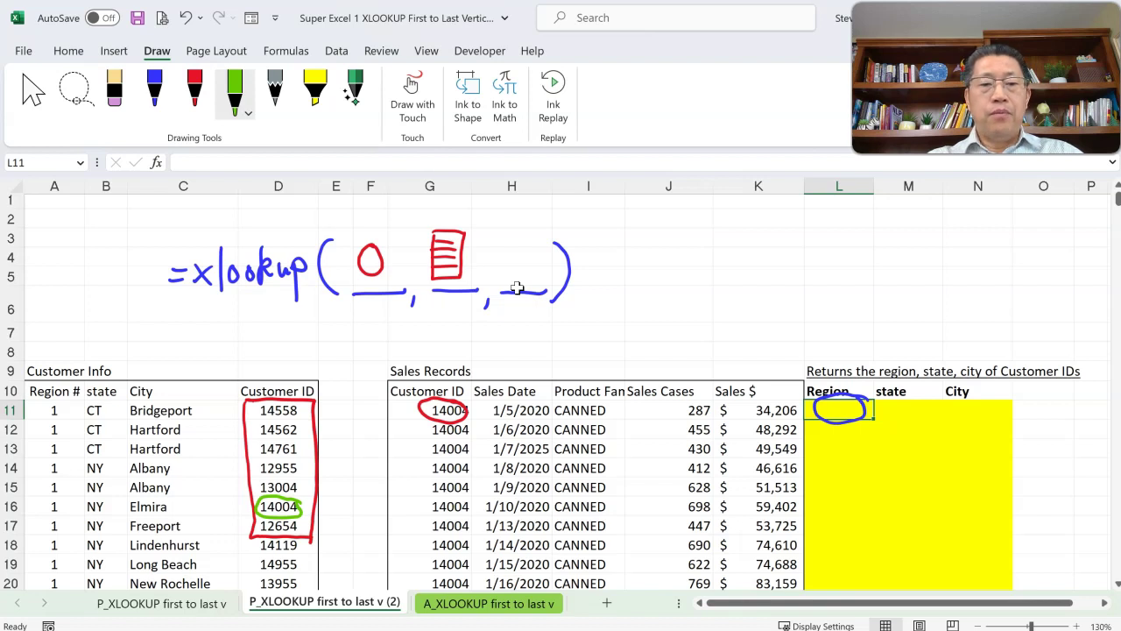
left_click_drag(504, 238, 504, 282)
mouse_move(501, 235)
left_mouse_down()
mouse_move(529, 233)
mouse_move(526, 283)
mouse_move(522, 251)
left_mouse_up()
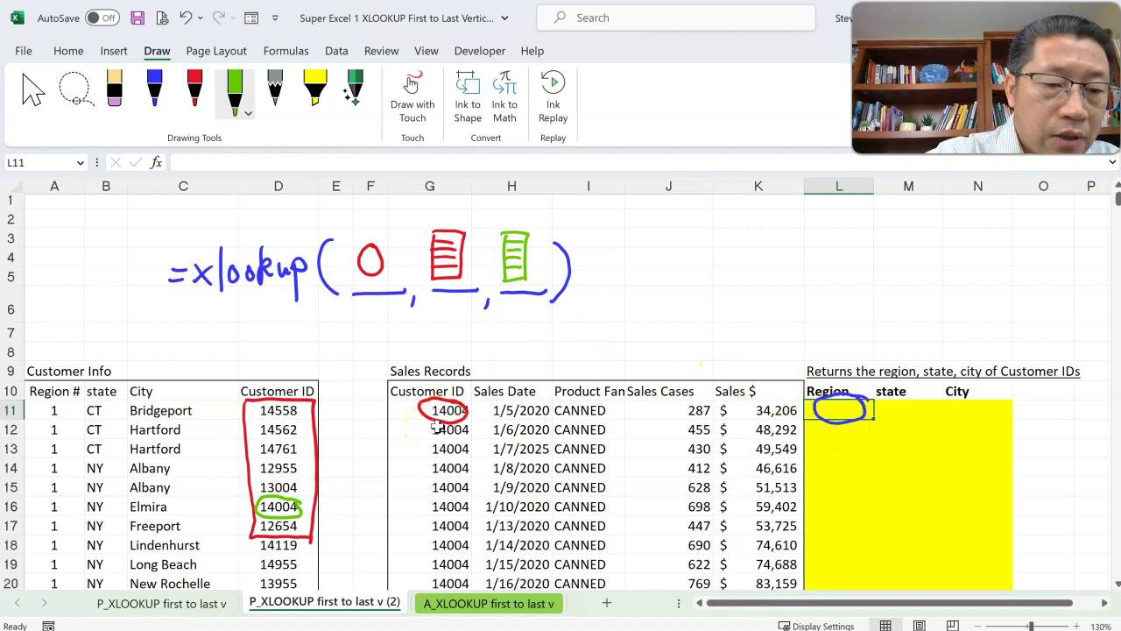
Step: Outline the Customer Info region numbers in A11:A17 in green ink
mouse_move(30, 402)
left_mouse_down()
mouse_move(79, 403)
mouse_move(76, 529)
left_mouse_up()
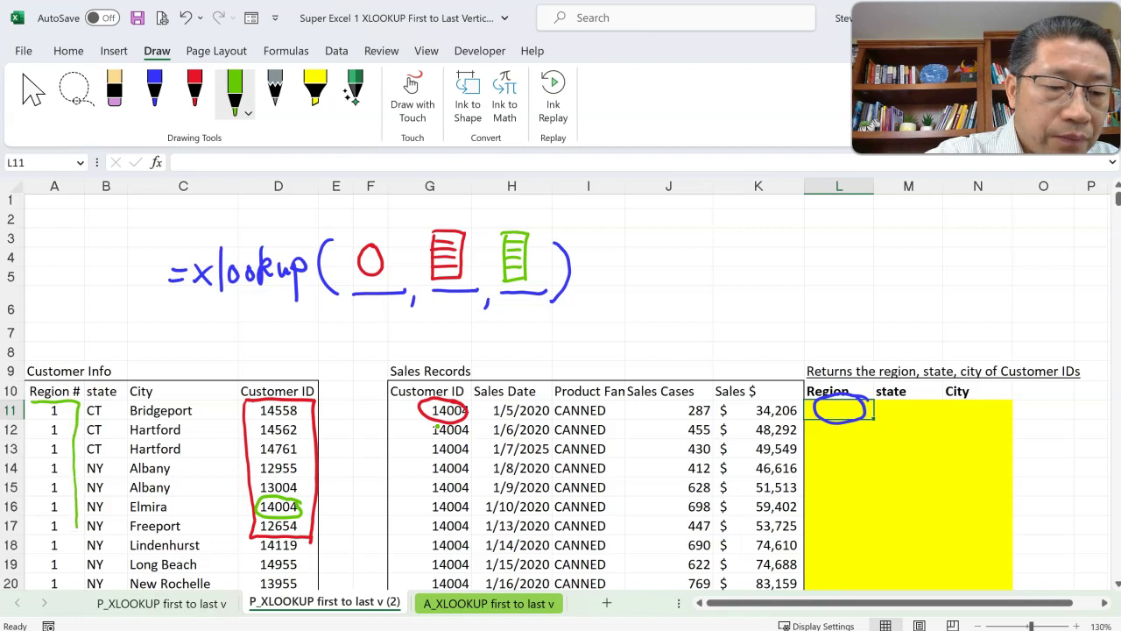
left_click_drag(32, 403, 31, 528)
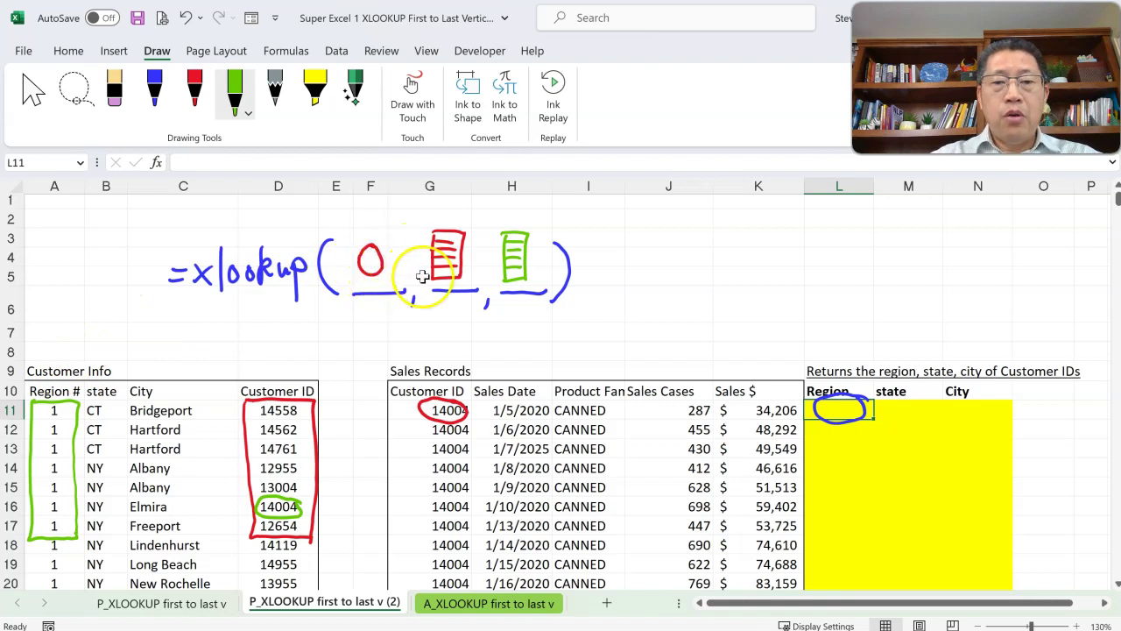
Step: In blue ink, draw a small circle inside each lined box and circle the matching region number in A16
left_click(156, 74)
left_click_drag(447, 260, 445, 262)
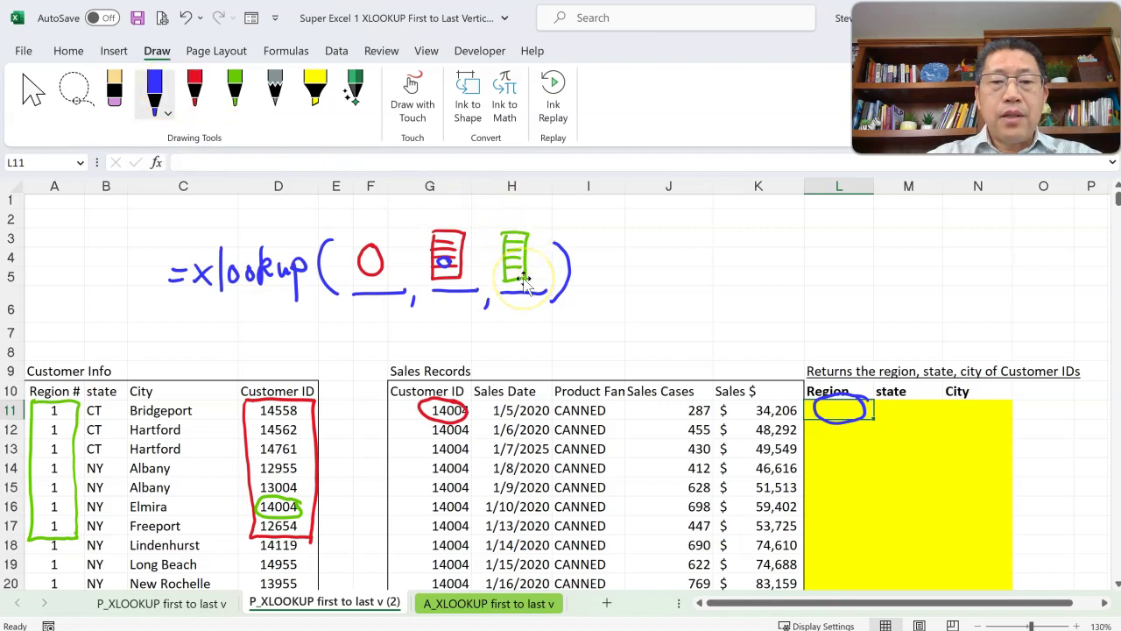
left_click_drag(508, 257, 510, 270)
scroll(481, 284, "up", 1)
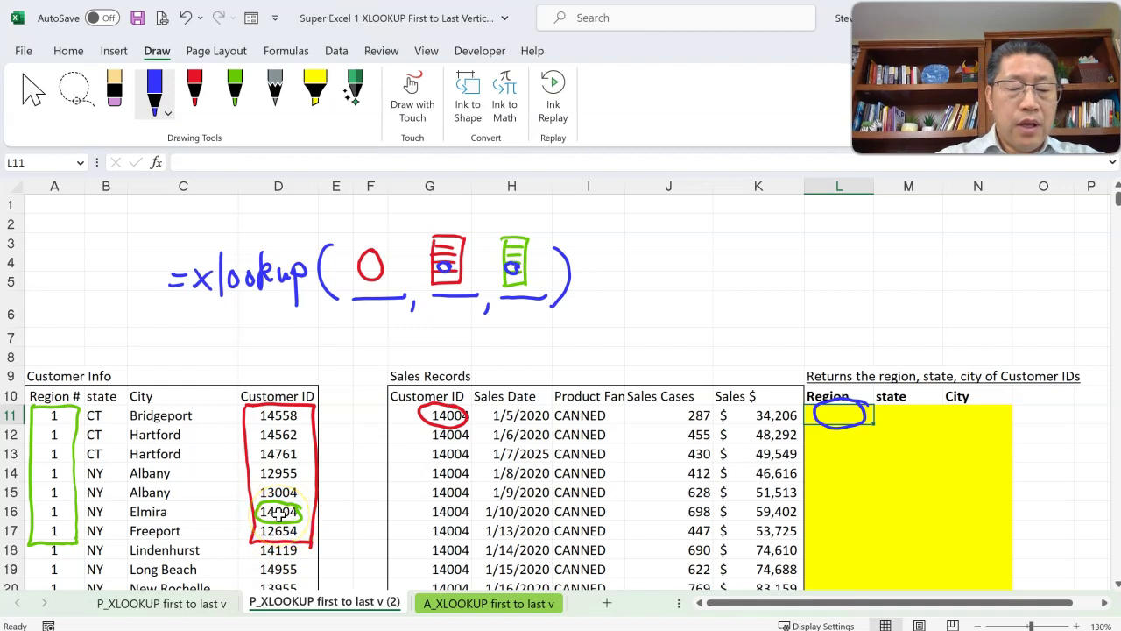
mouse_move(65, 513)
left_mouse_down()
mouse_move(49, 496)
mouse_move(65, 508)
left_mouse_up()
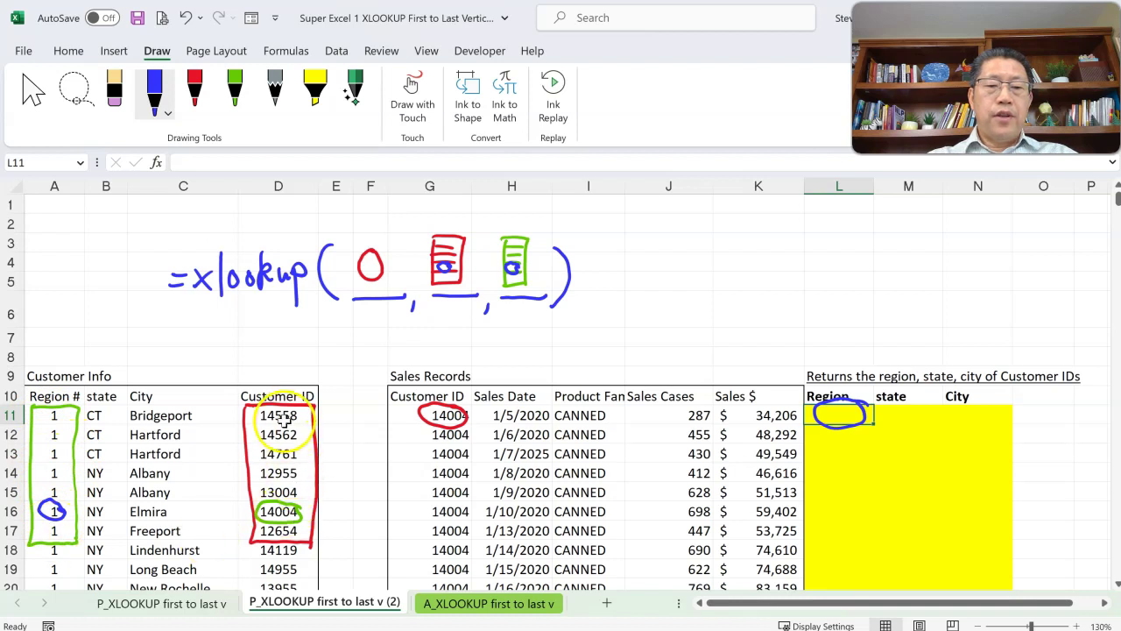
Step: Handwrite the notes "First to Last", "Exact match" and "#N/A" in blue ink beside the XLOOKUP sketch, above the sales columns
scroll(279, 525, "down", 1)
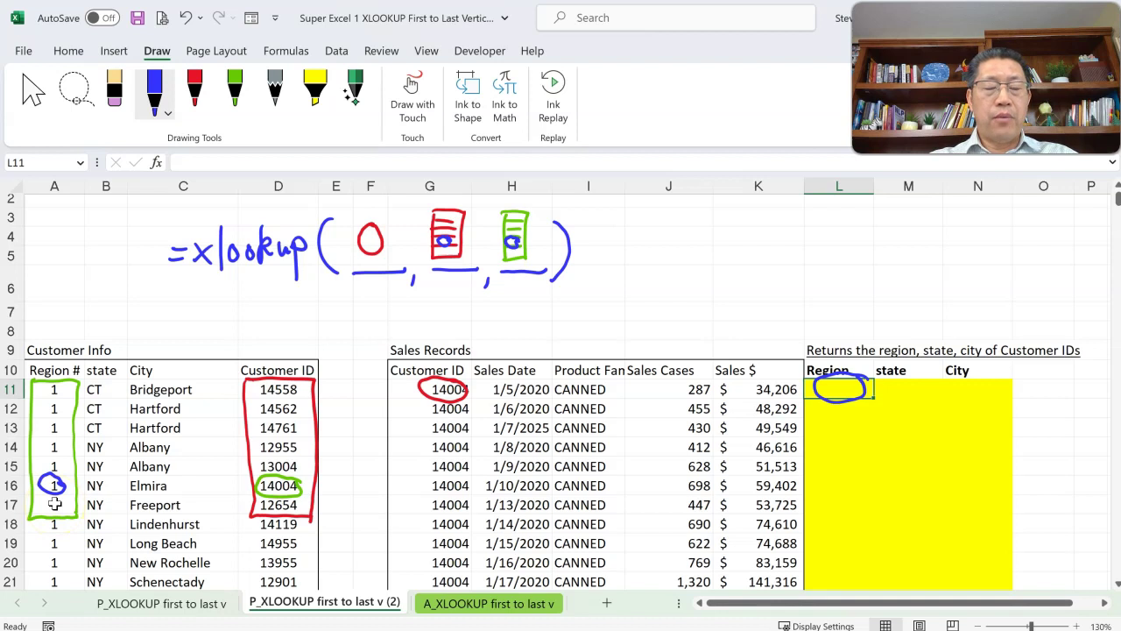
scroll(406, 341, "up", 1)
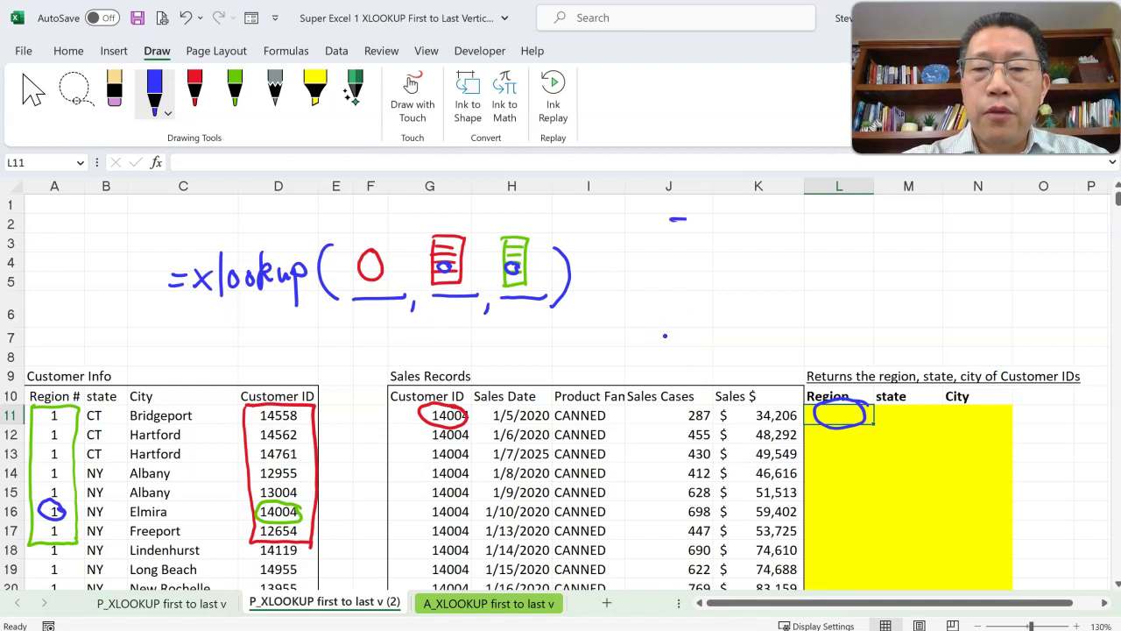
mouse_move(672, 230)
left_mouse_down()
mouse_move(692, 241)
mouse_move(727, 230)
mouse_move(818, 237)
left_mouse_up()
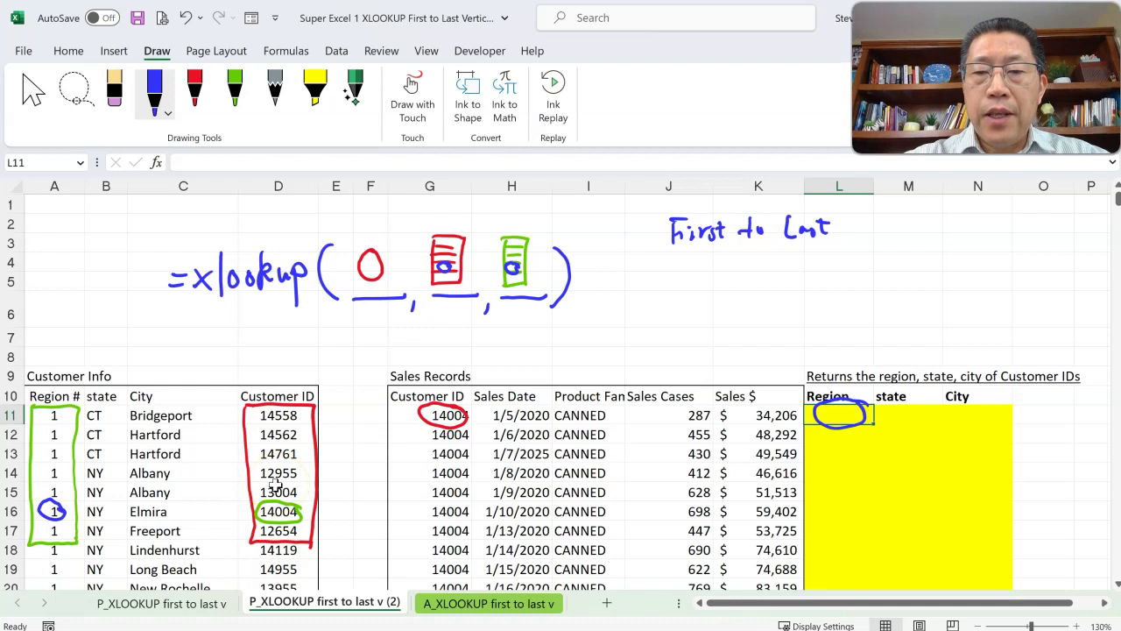
mouse_move(671, 268)
left_mouse_down()
mouse_move(684, 290)
mouse_move(696, 278)
mouse_move(800, 282)
left_mouse_up()
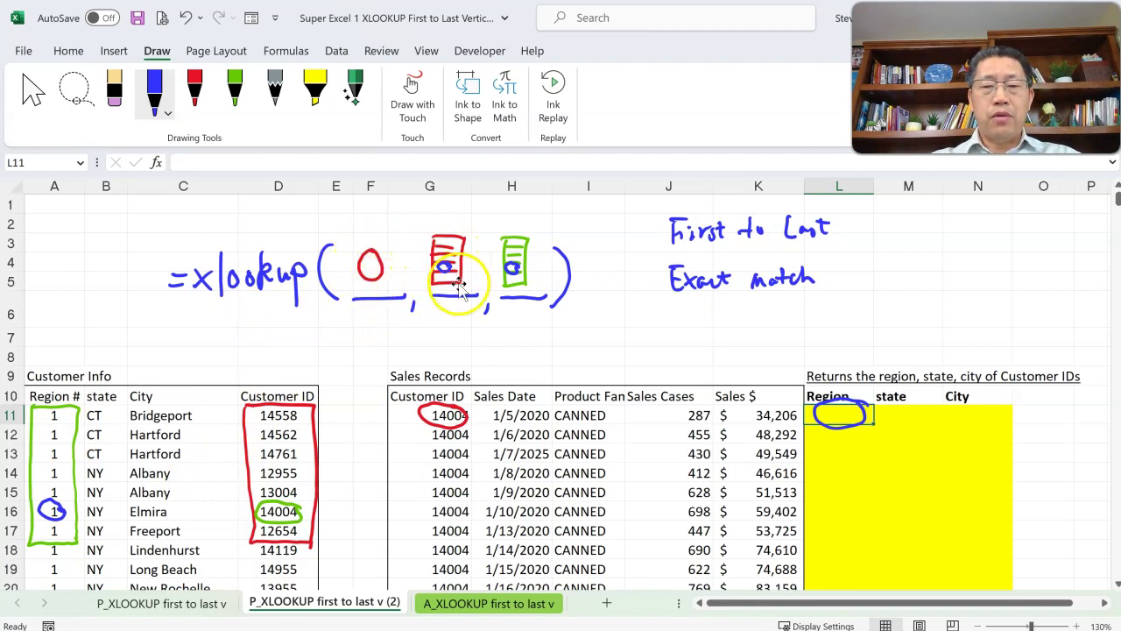
scroll(456, 289, "down", 1)
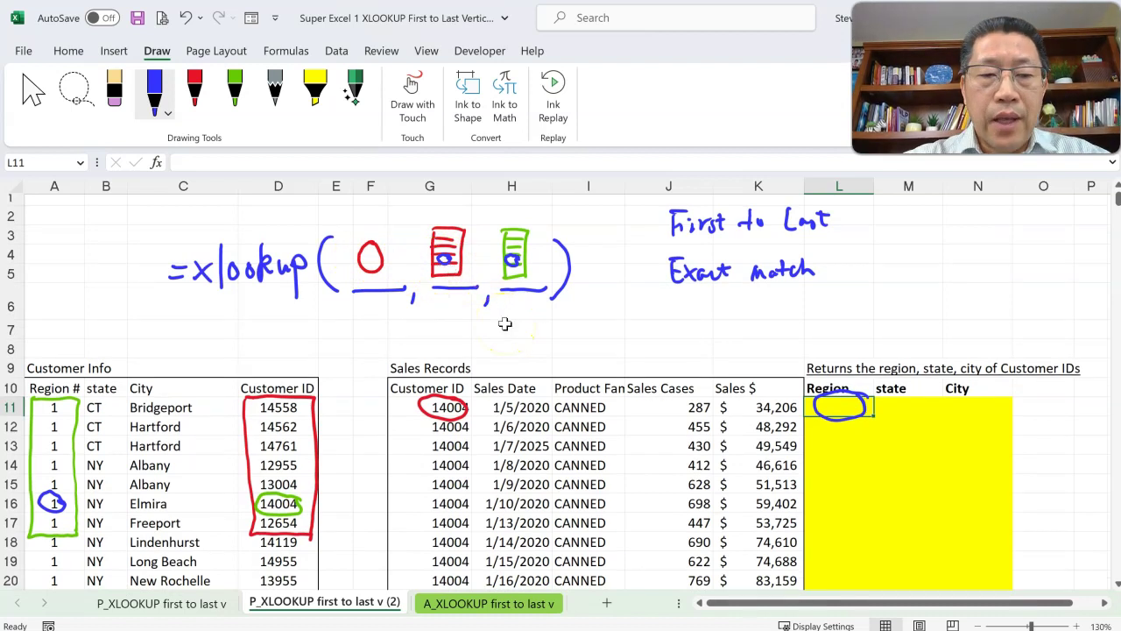
mouse_move(675, 316)
left_mouse_down()
mouse_move(705, 311)
mouse_move(706, 333)
mouse_move(731, 331)
left_mouse_up()
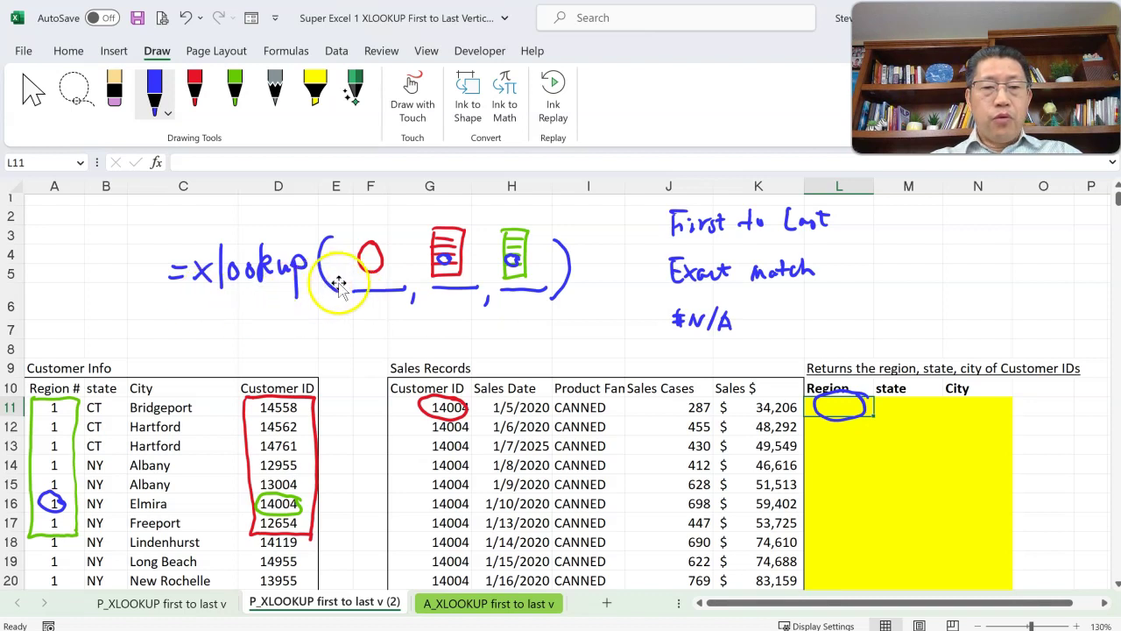
scroll(372, 273, "down", 1)
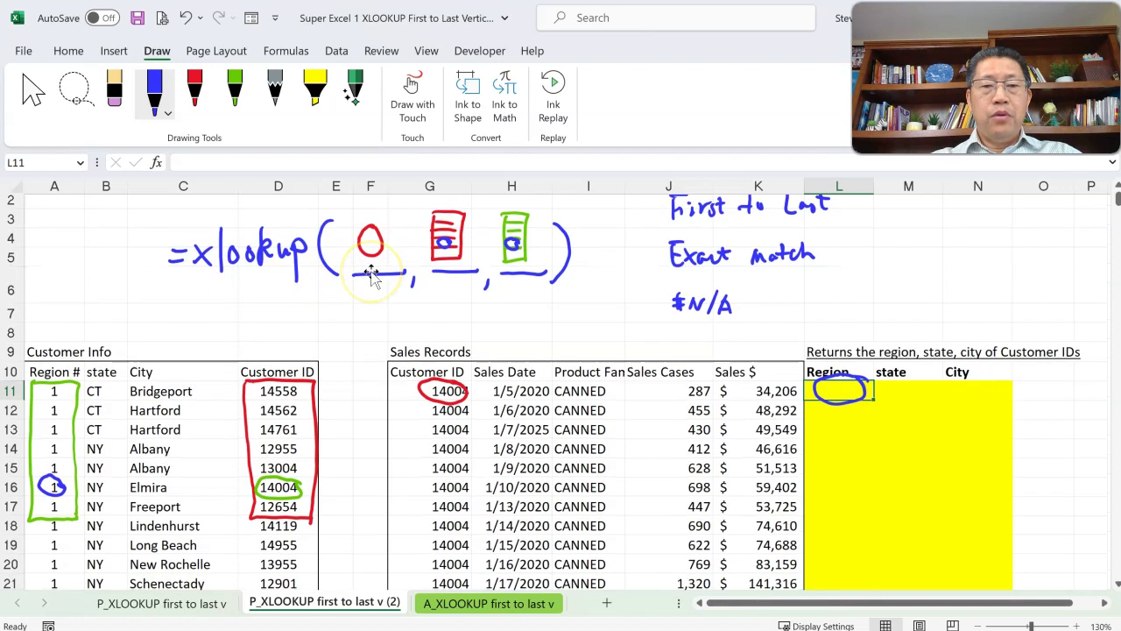
scroll(372, 275, "up", 1)
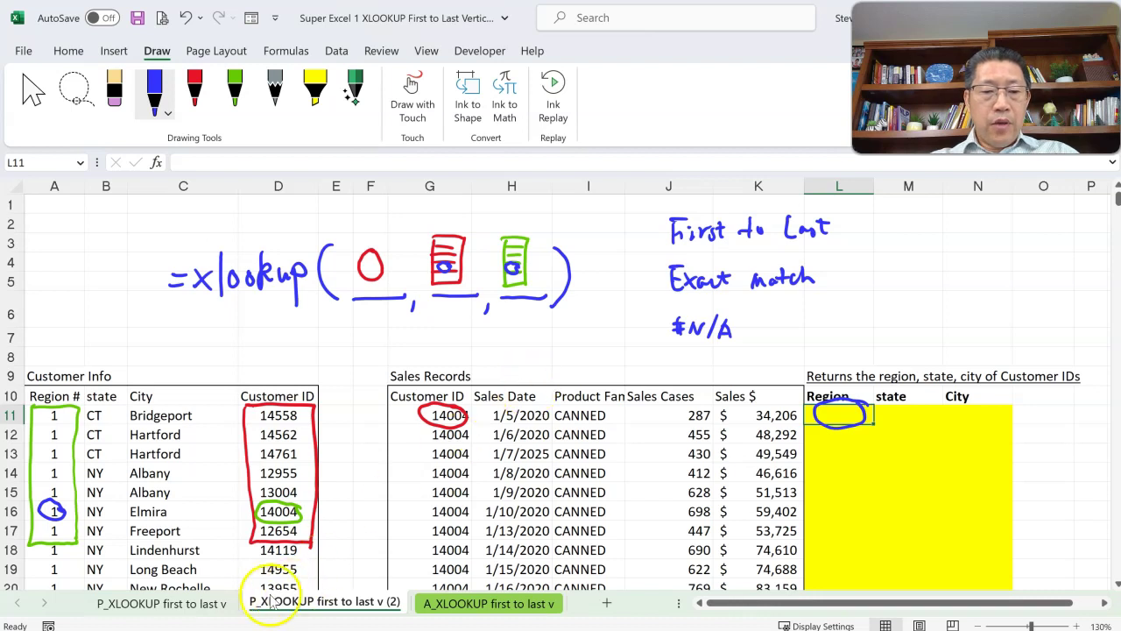
Step: On the "P_XLOOKUP first to last v" sheet, start an XLOOKUP formula in the first Region cell, L11
left_click(198, 606)
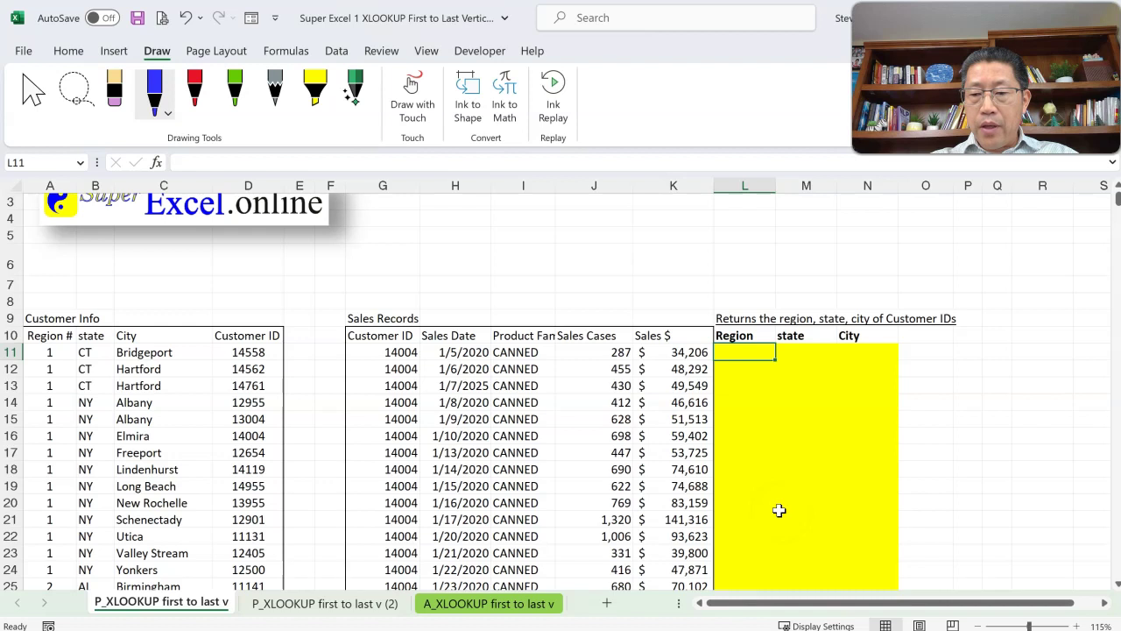
scroll(777, 509, "up", 1, "ctrl")
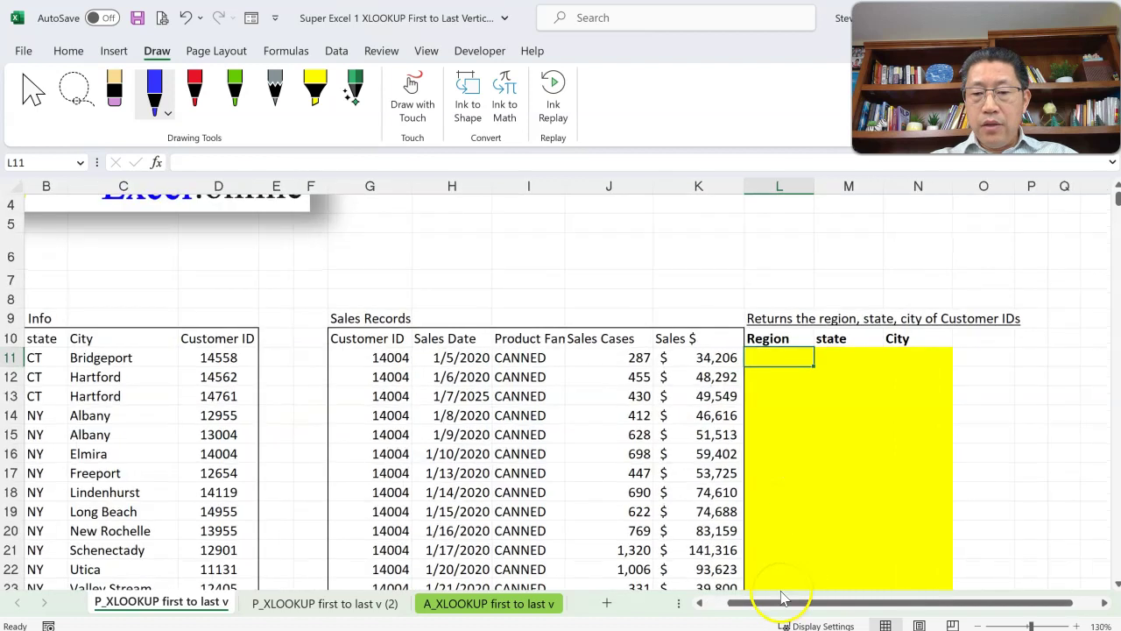
left_click_drag(741, 605, 717, 612)
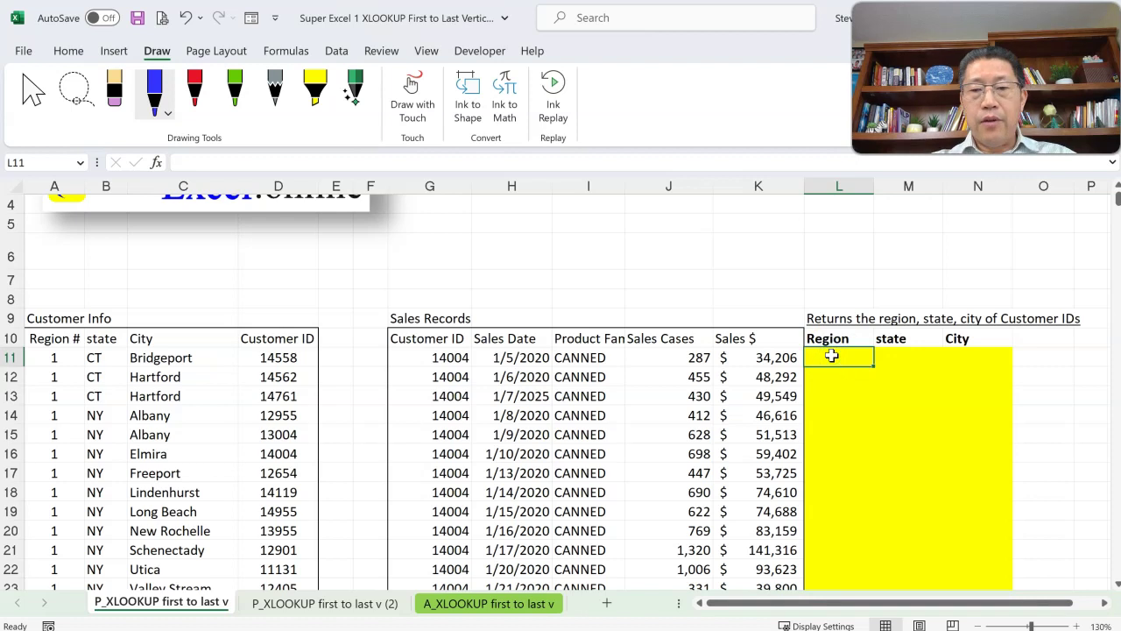
type("=")
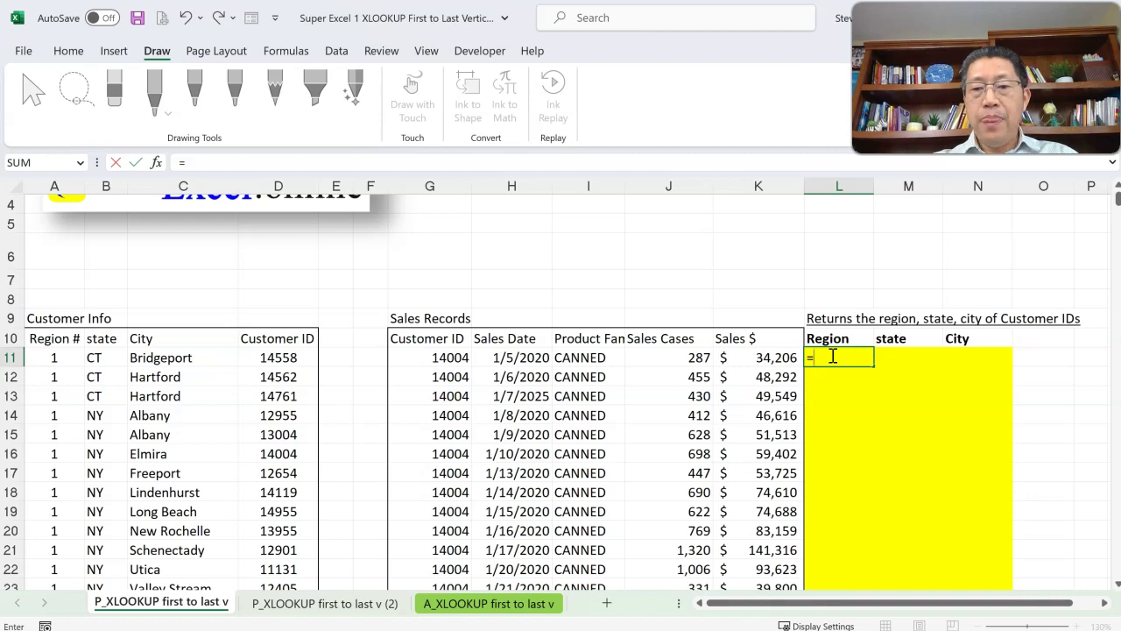
type("x")
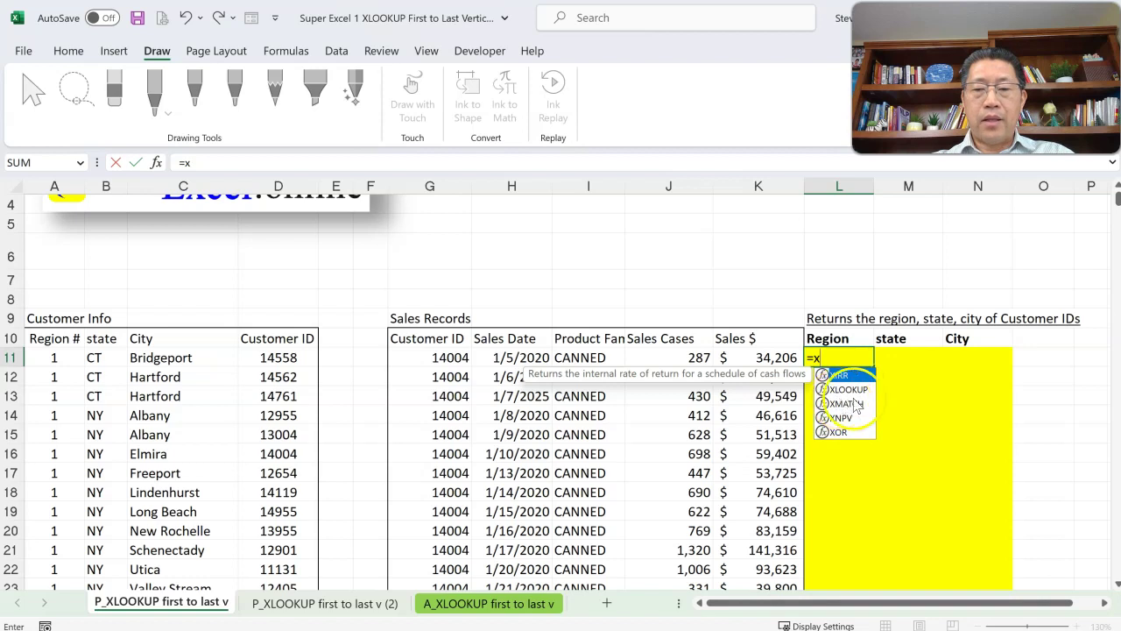
type("l")
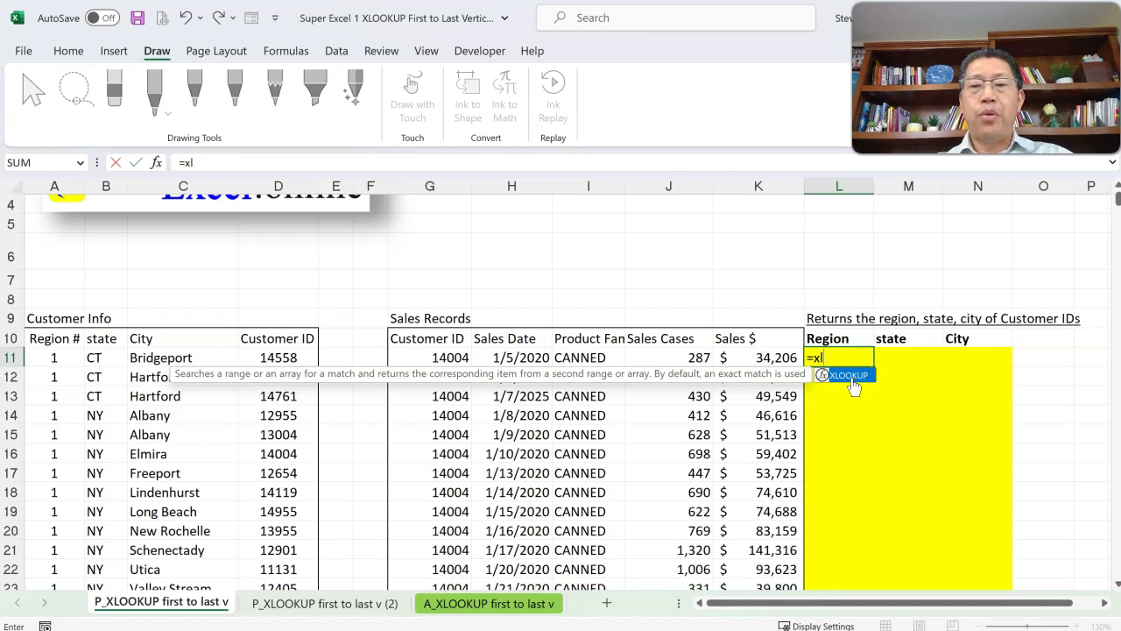
key("Tab")
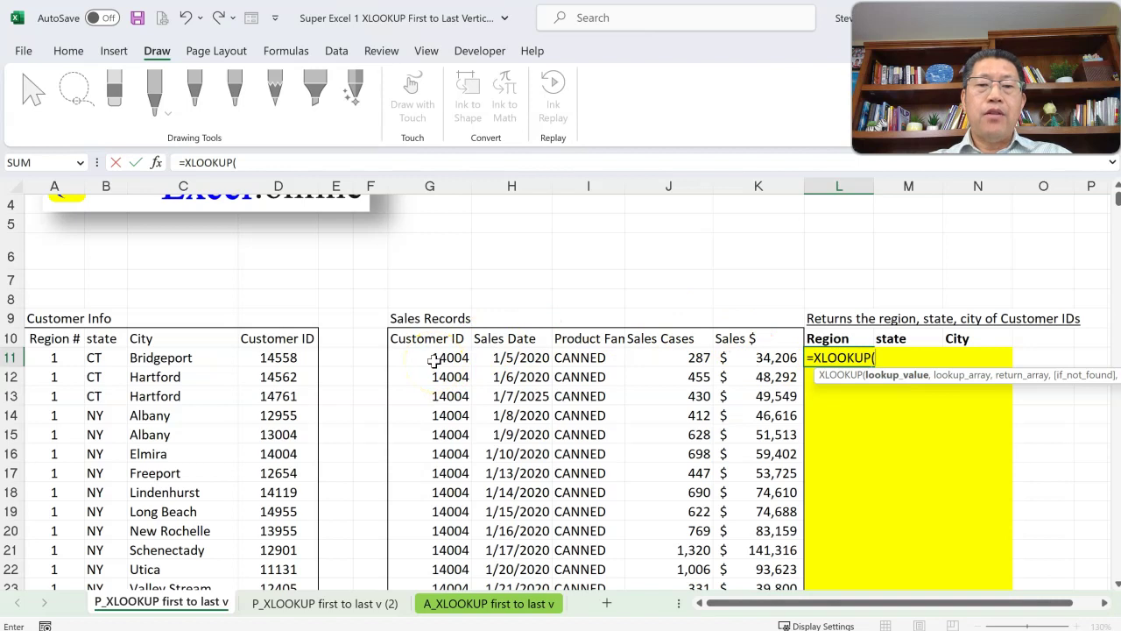
Step: Set the lookup value to the first sales record's customer ID, G11, and continue to the lookup array argument
key("Left")
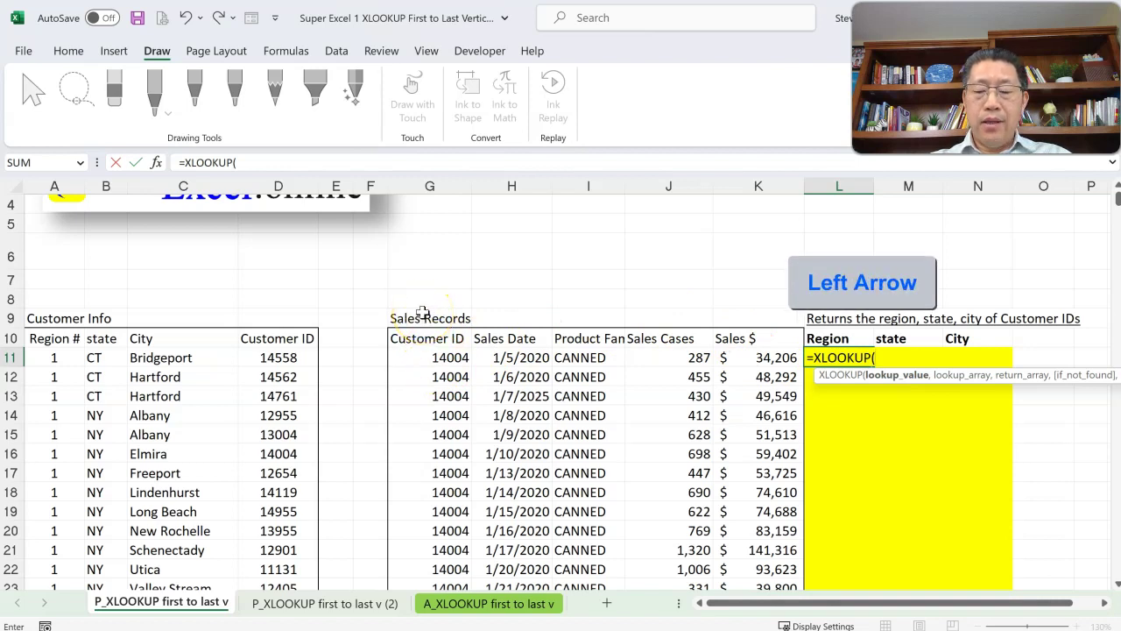
key("Left")
key("Left")
key("Left")
key("Left")
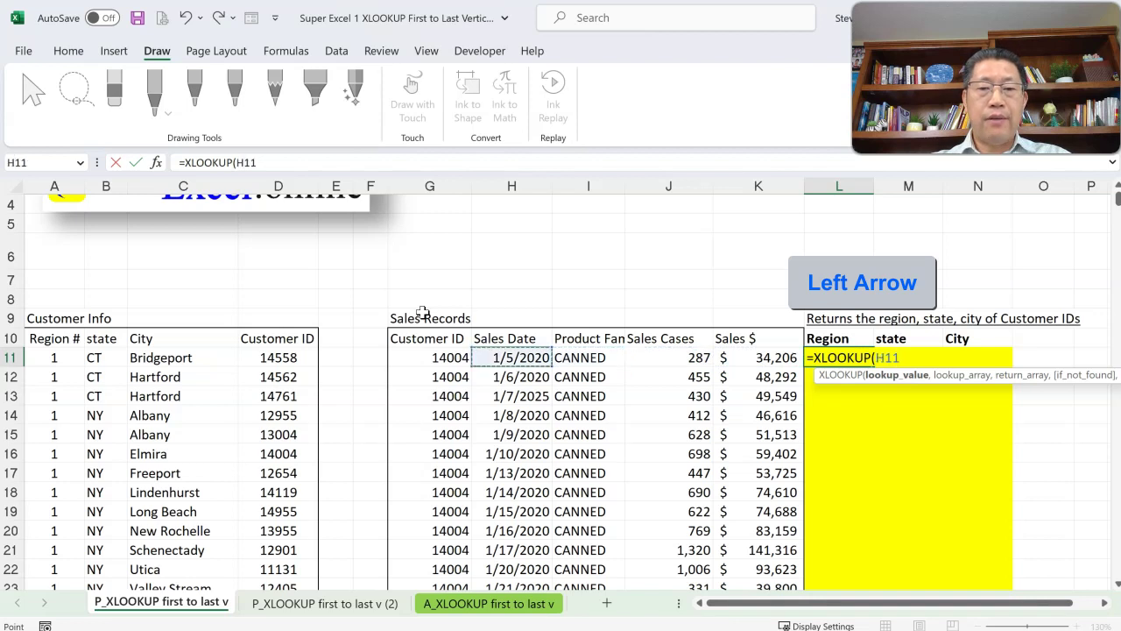
key("Left")
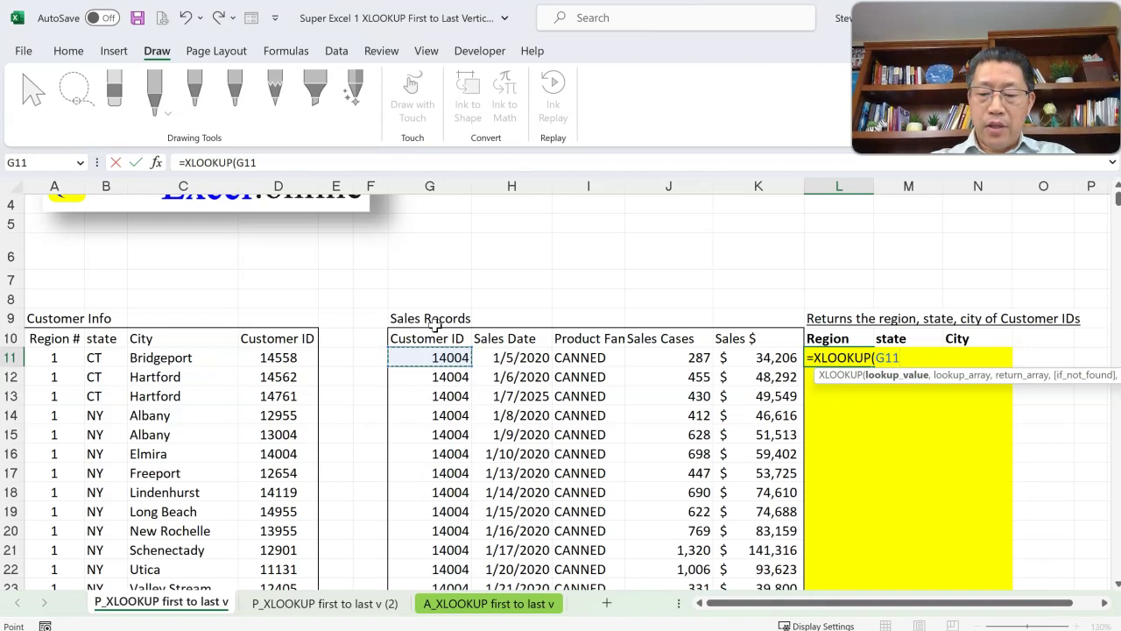
type(",")
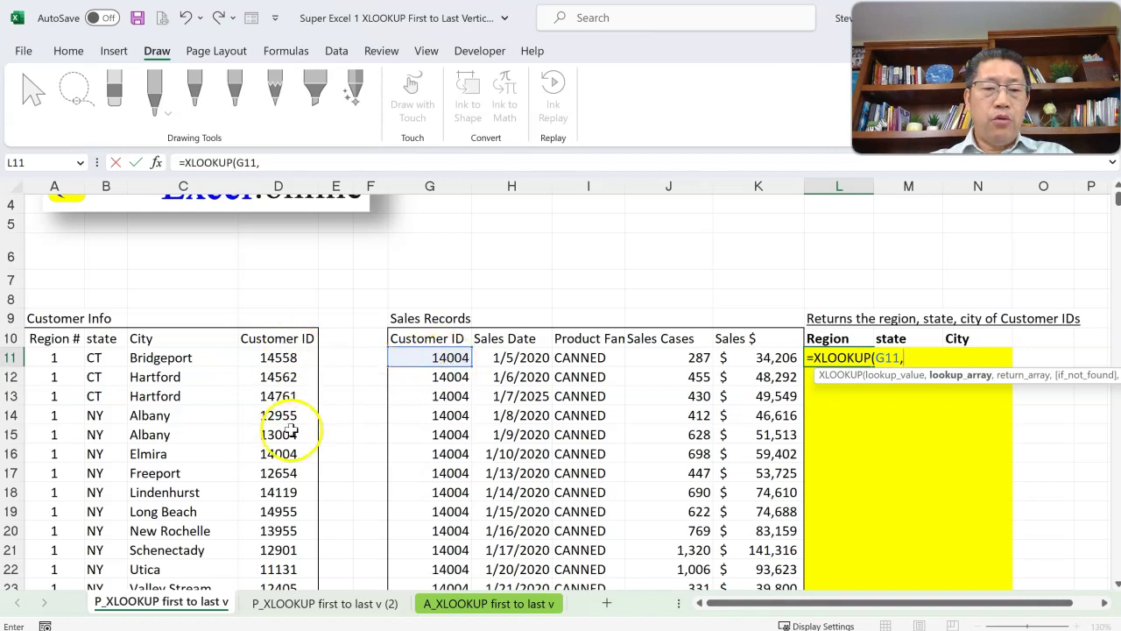
Step: Set the lookup array to the Customer Info IDs in D11:D51 and continue to the return array argument
key("Left")
key("Left")
key("Left")
key("Left")
key("Left")
key("Left")
key("Left")
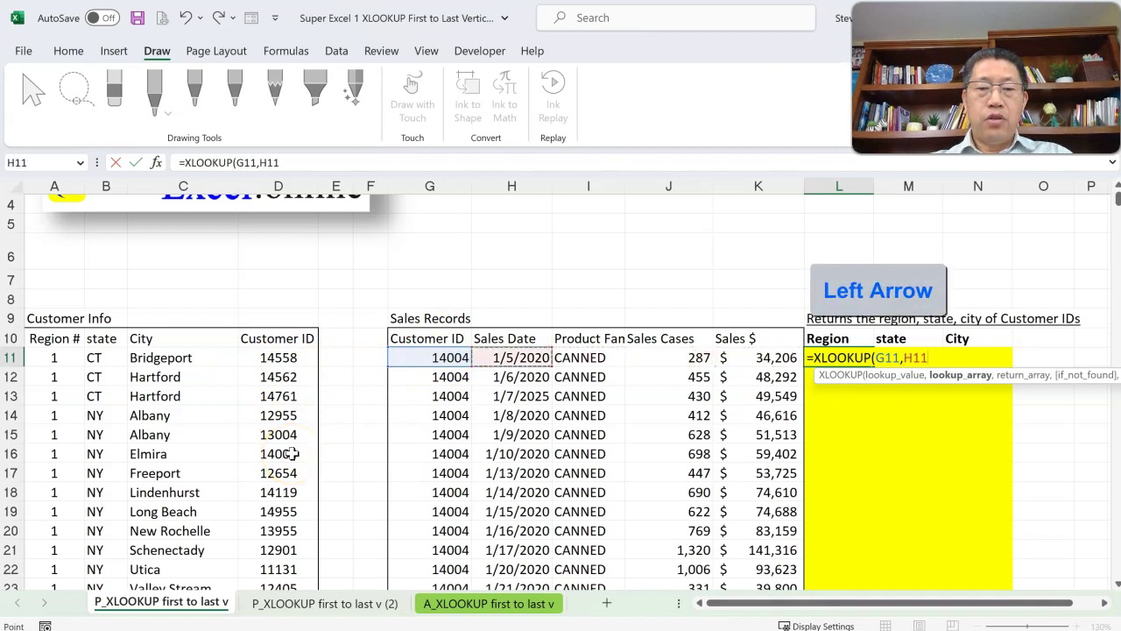
key("Left")
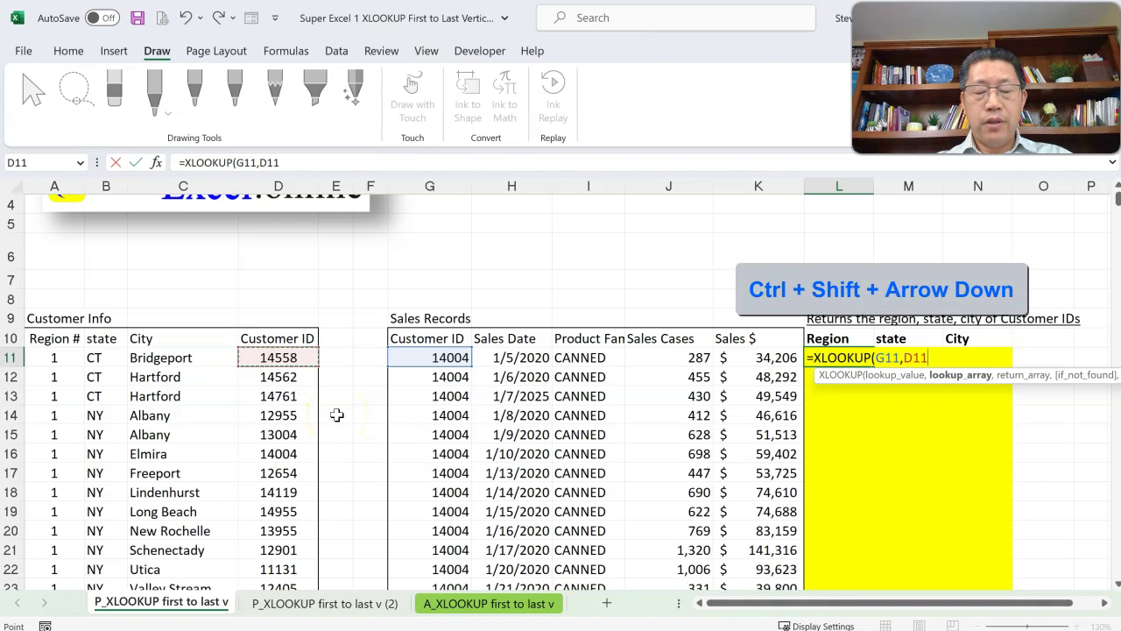
key("ctrl+shift+Down")
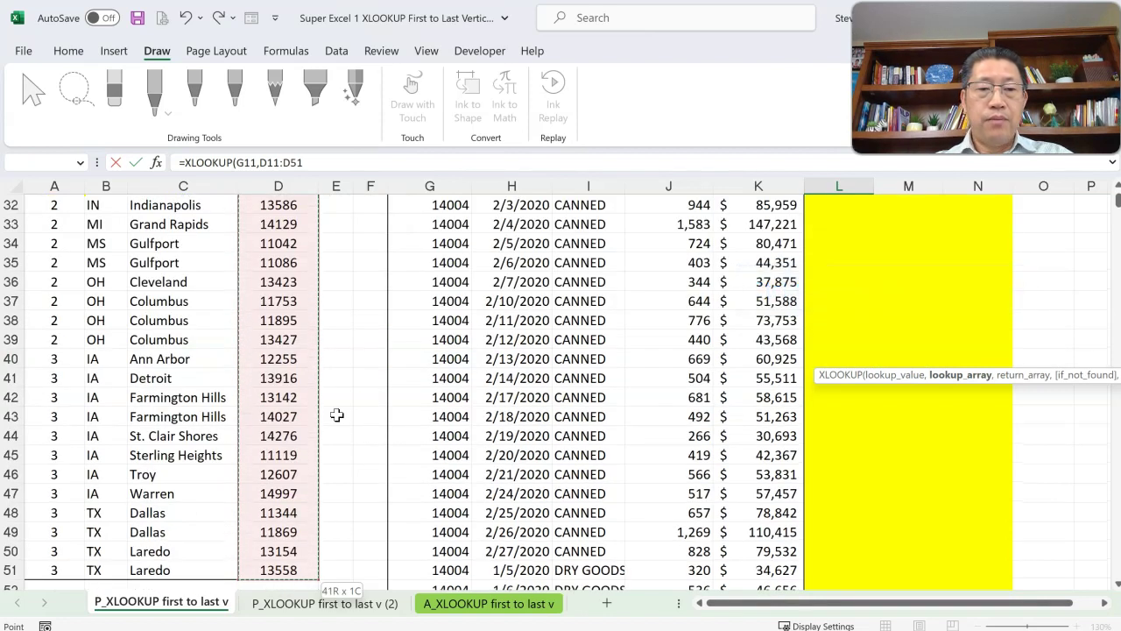
type(",")
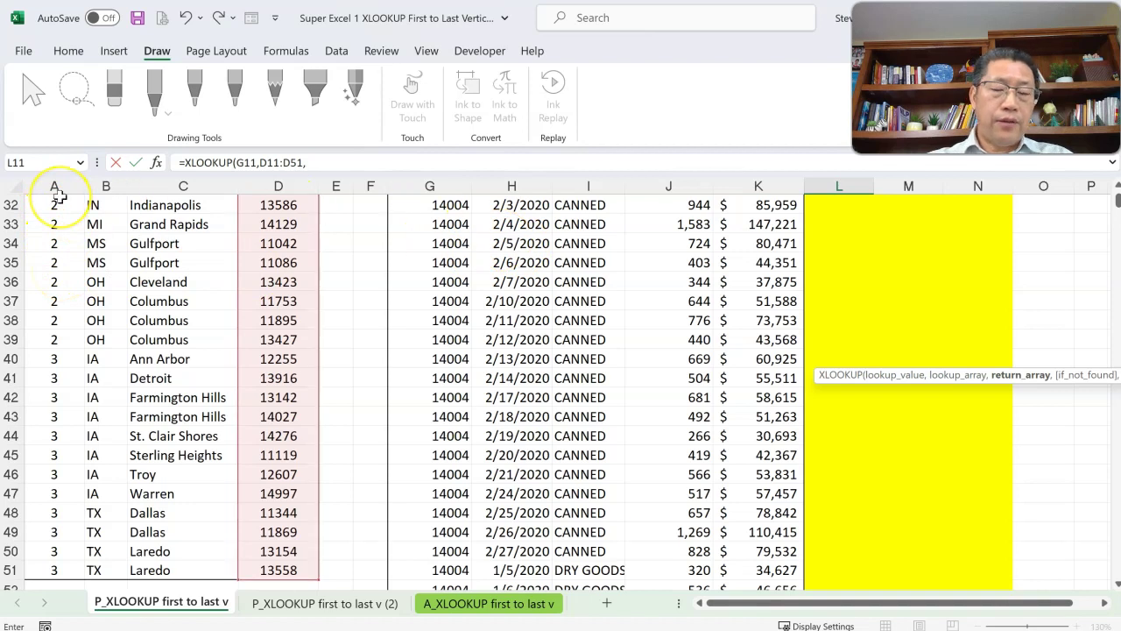
Step: Set the return array to the Customer Info region numbers in A11:A51 and complete the XLOOKUP formula in L11
key("Left")
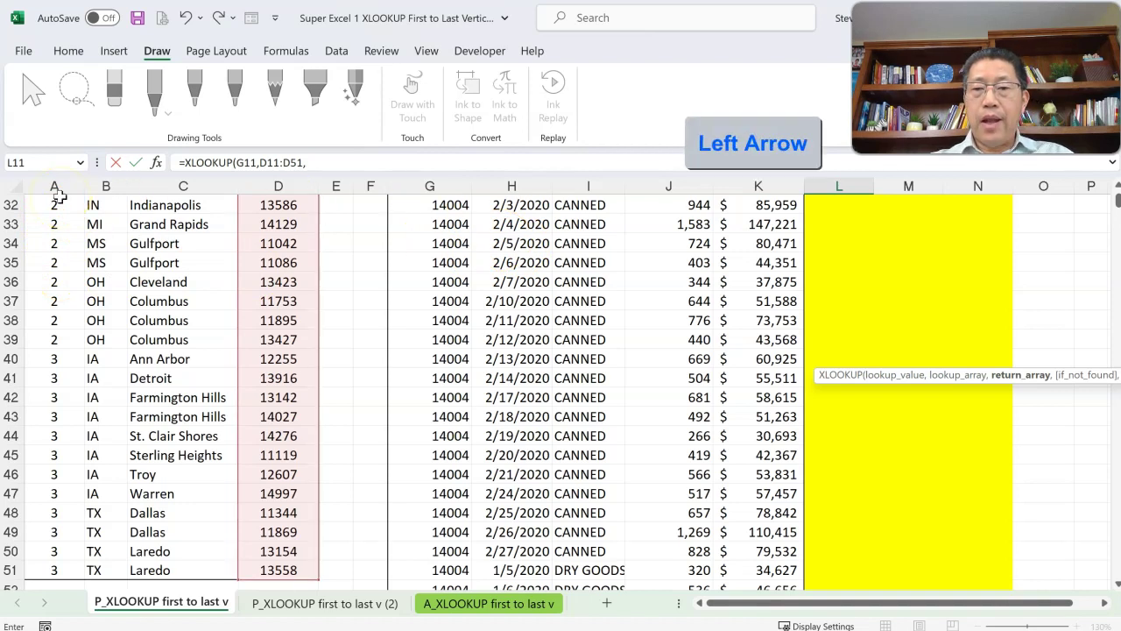
key("Left")
key("Left")
key("Left")
key("Left")
key("Left")
key("Left")
key("Left")
key("Left")
key("Left")
key("Left")
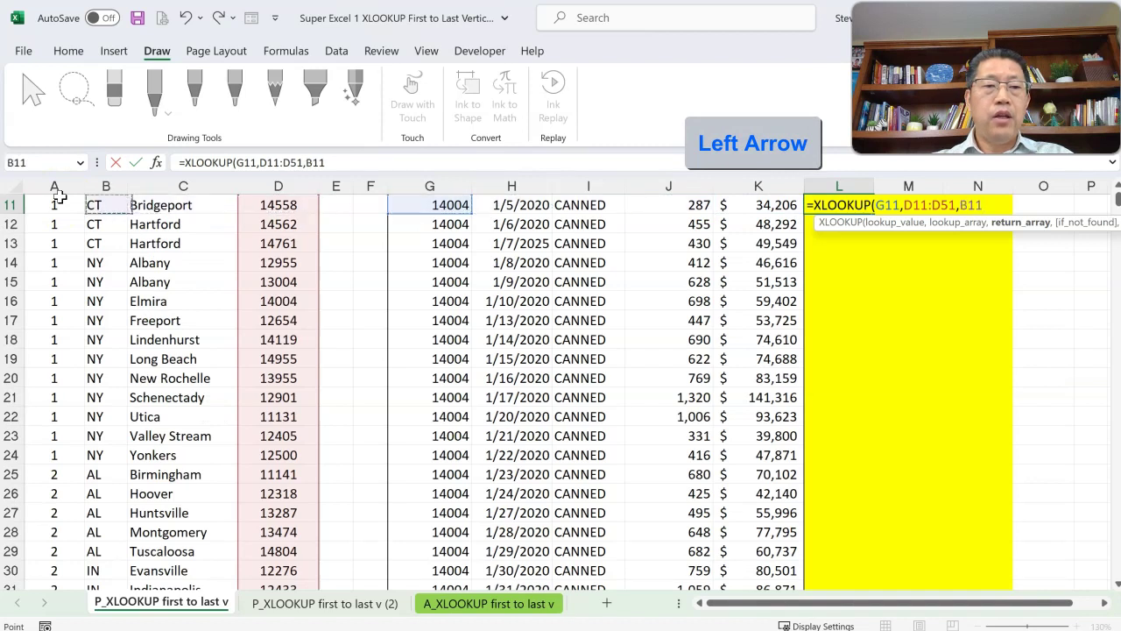
key("Left")
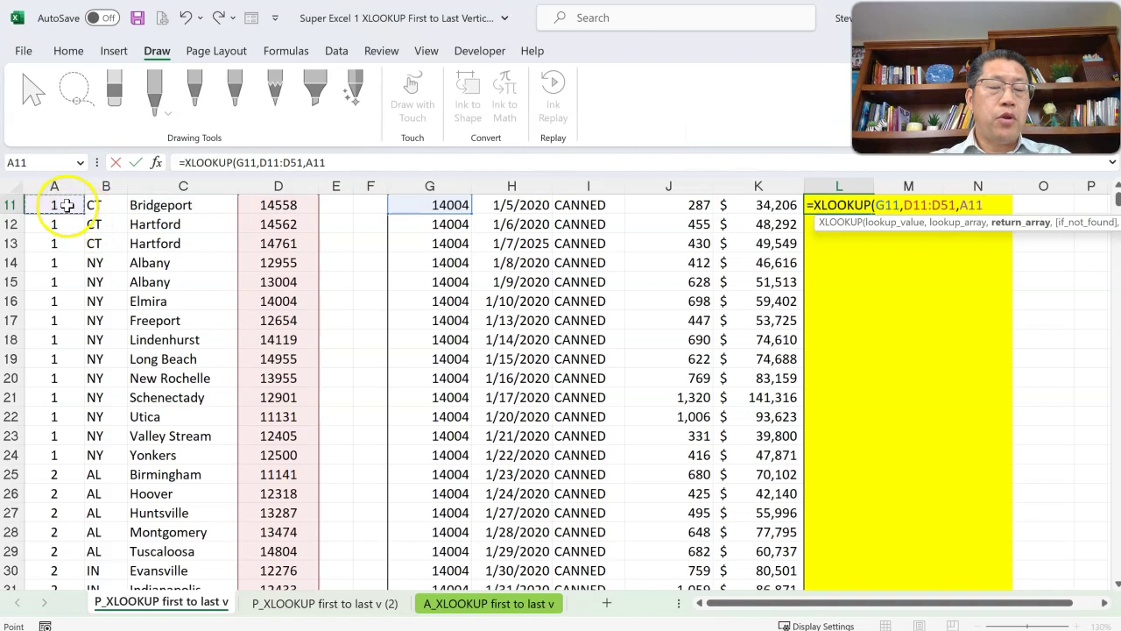
key("ctrl+shift+Down")
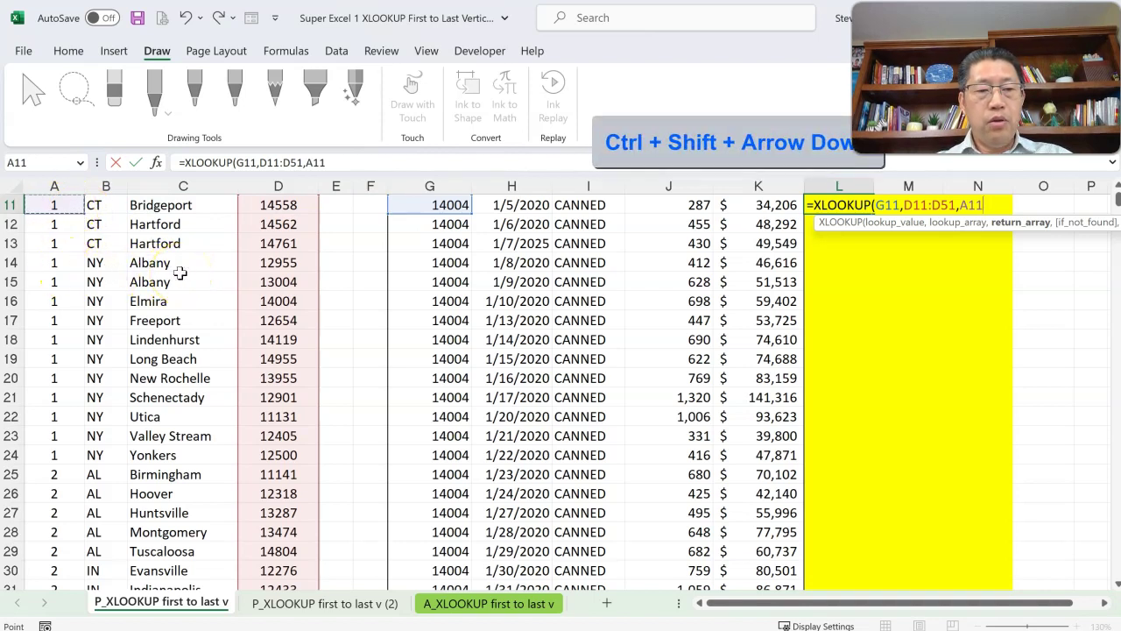
key("ctrl+shift+Down")
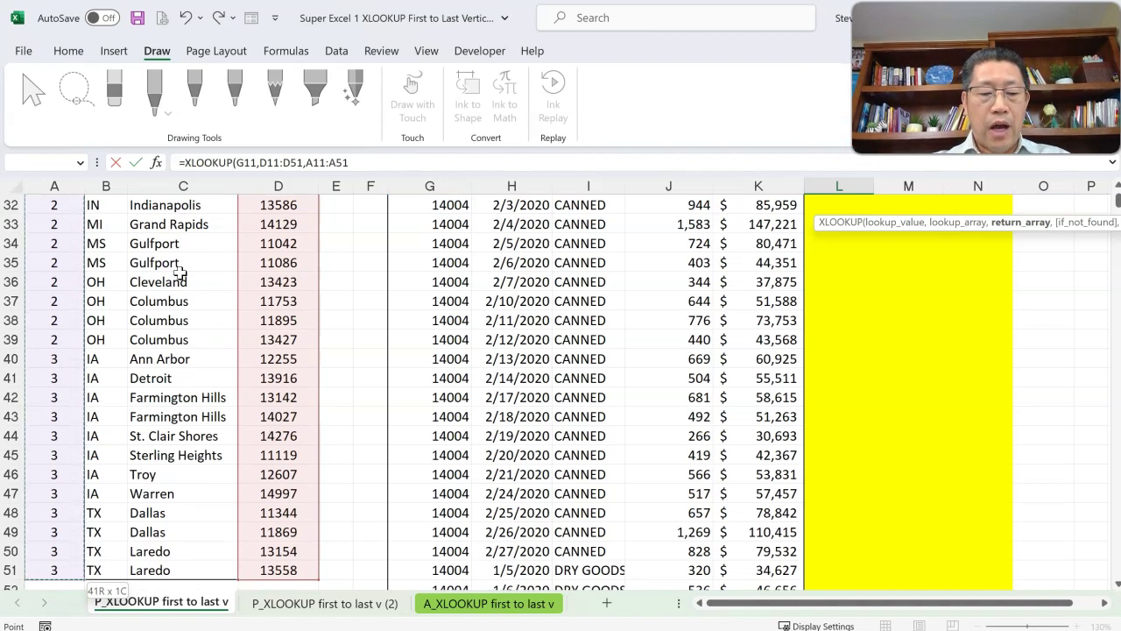
type(")")
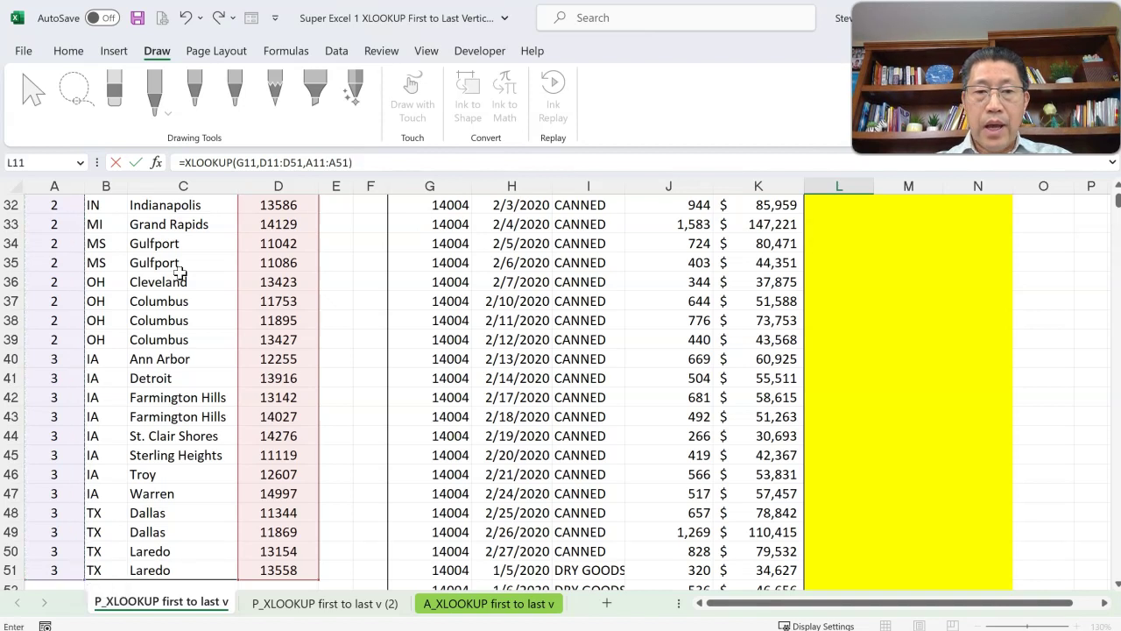
key("Return")
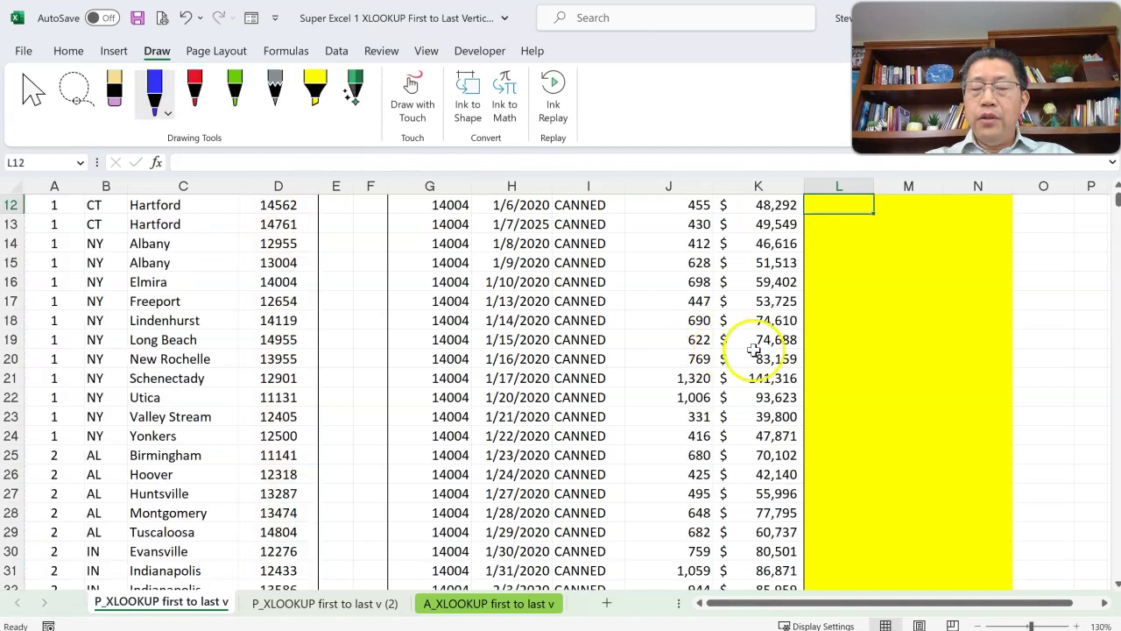
Step: Examine the L11 formula's references, the customer ID in G11, and the empty result cells below and beside L11
scroll(753, 351, "up", 3)
left_click(852, 371)
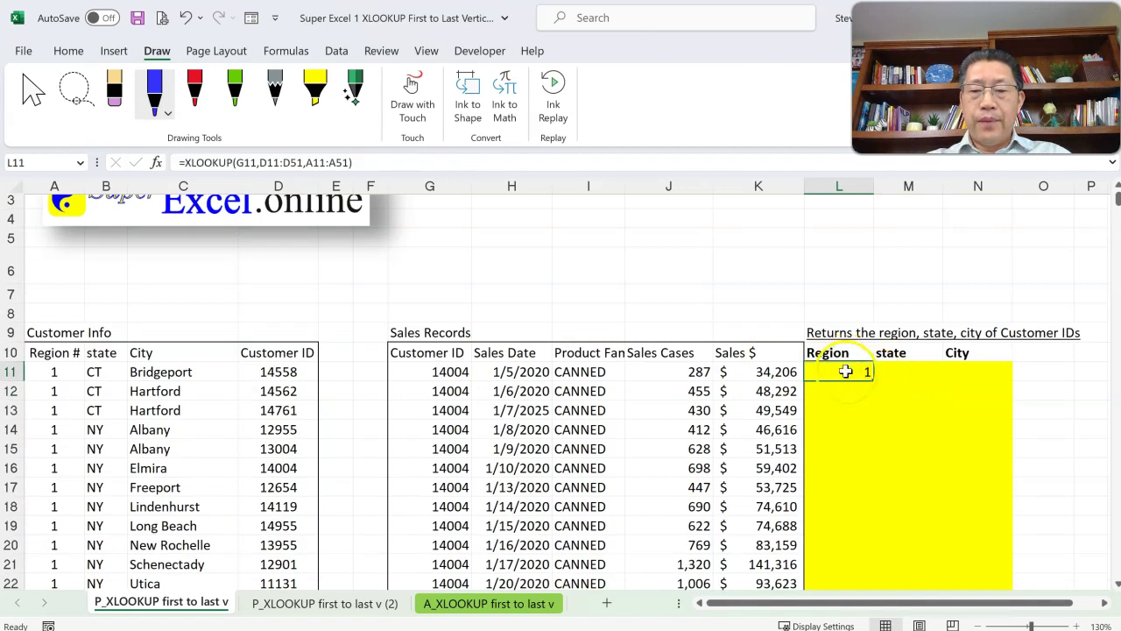
double_click(845, 371)
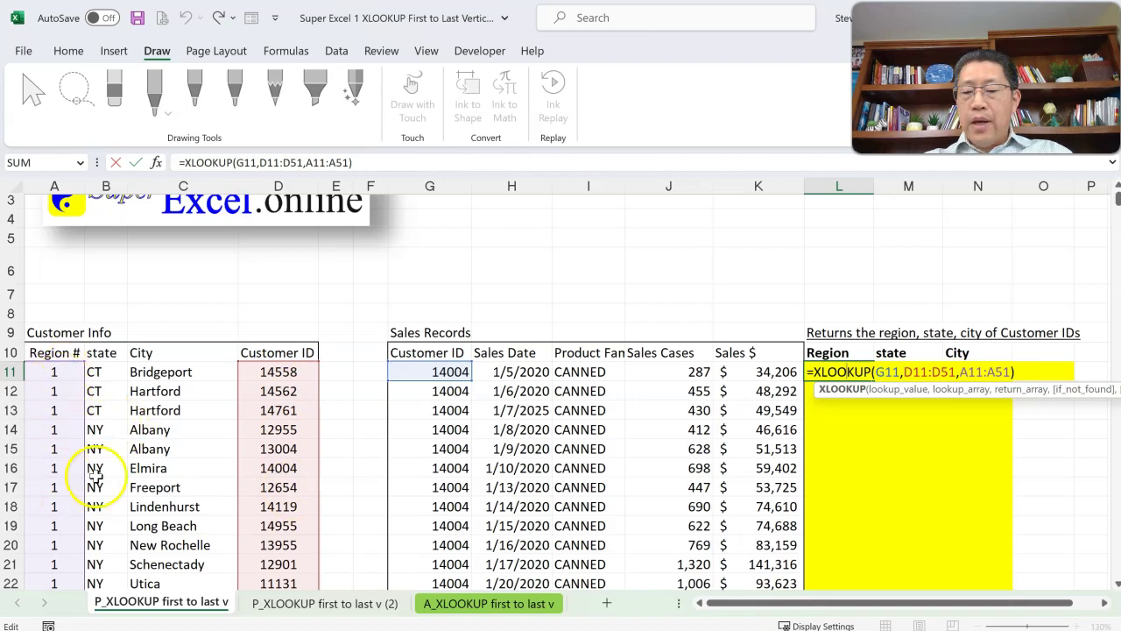
key("Return")
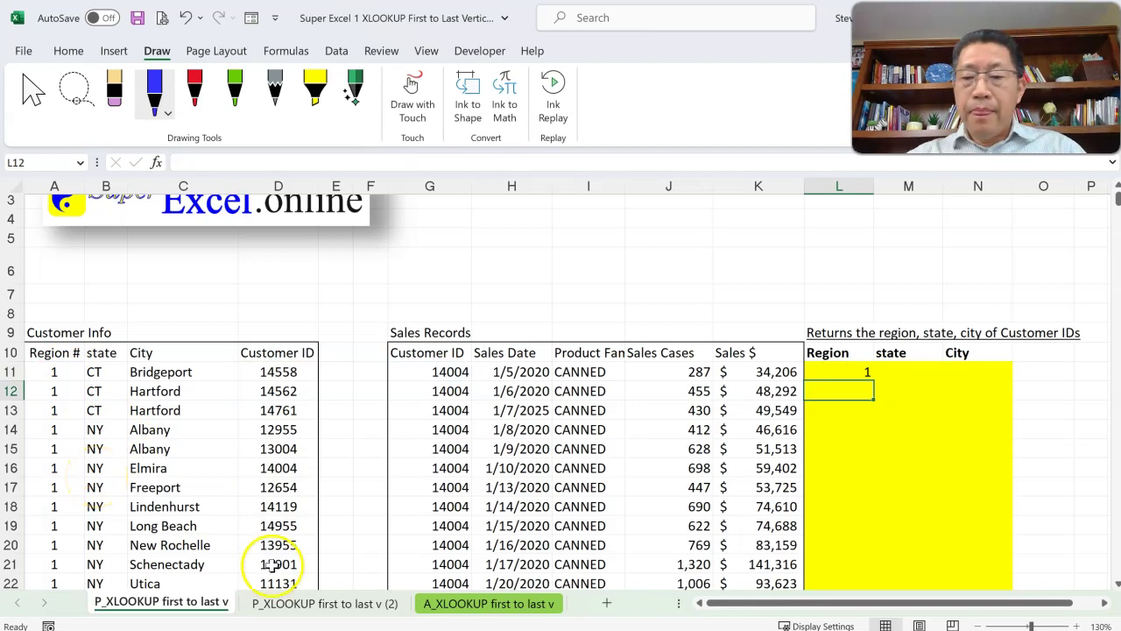
scroll(273, 564, "up", 1)
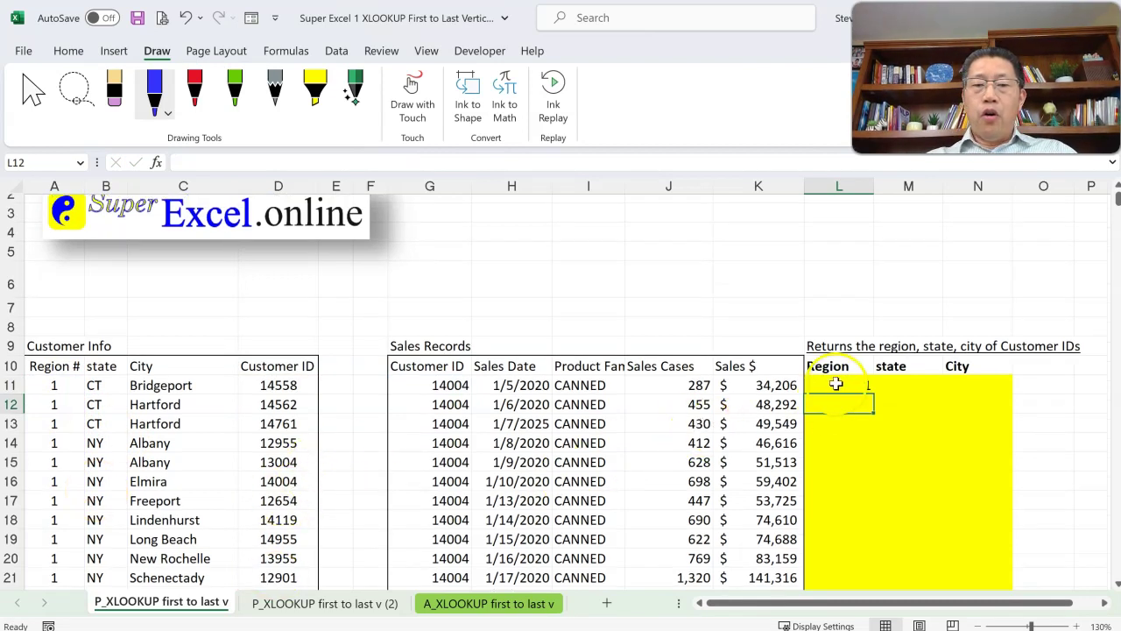
left_click(424, 387)
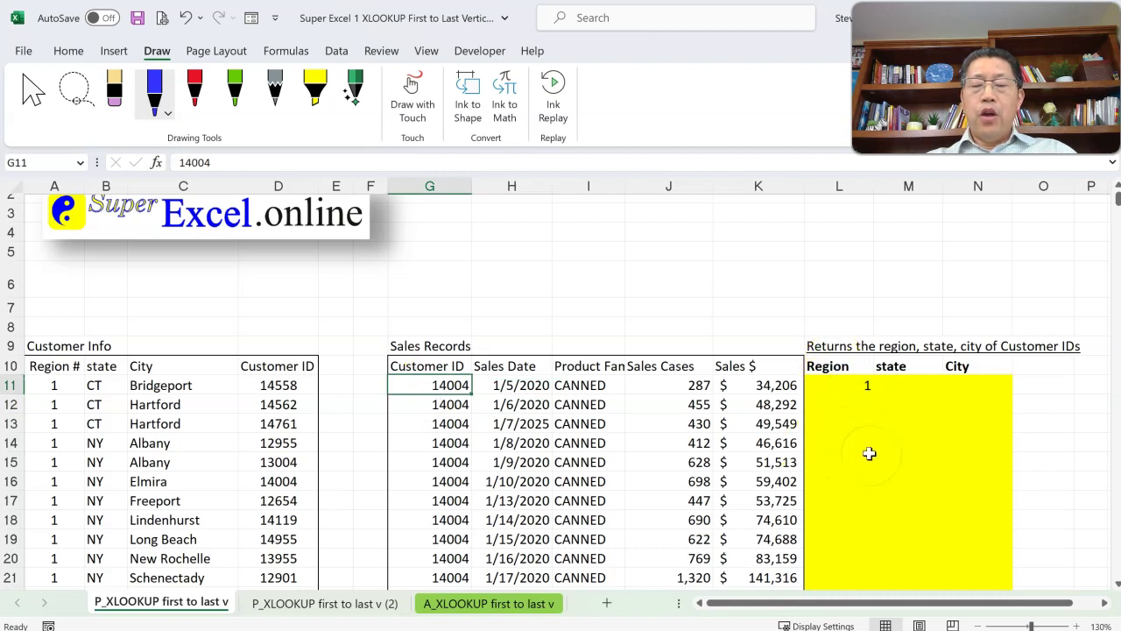
left_click_drag(841, 405, 832, 584)
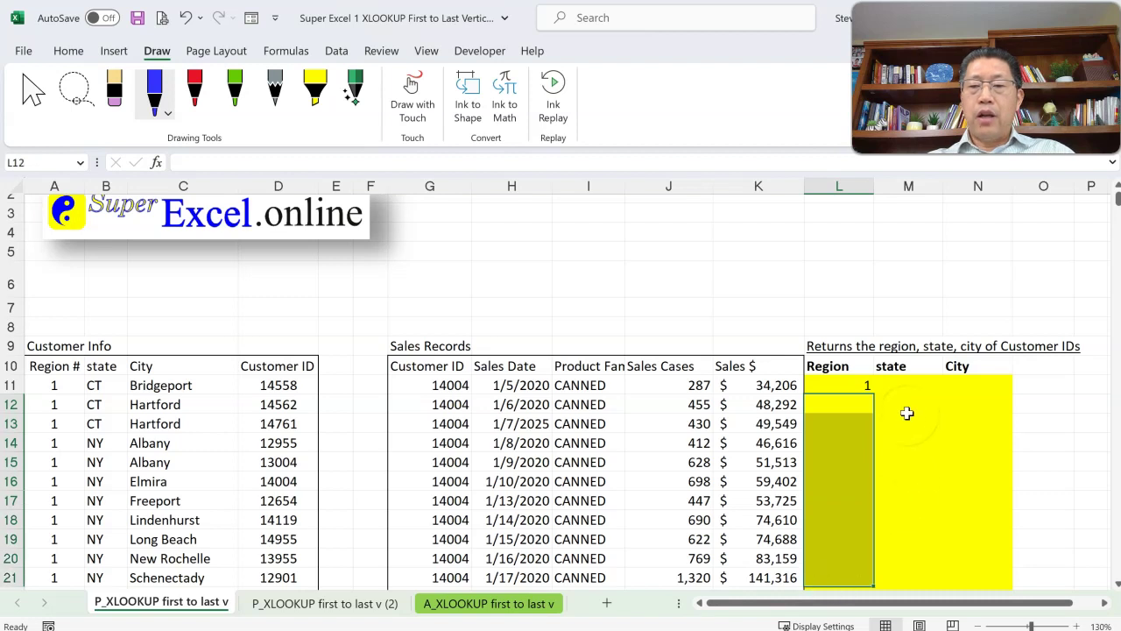
left_click(905, 387)
left_click_drag(905, 387, 949, 382)
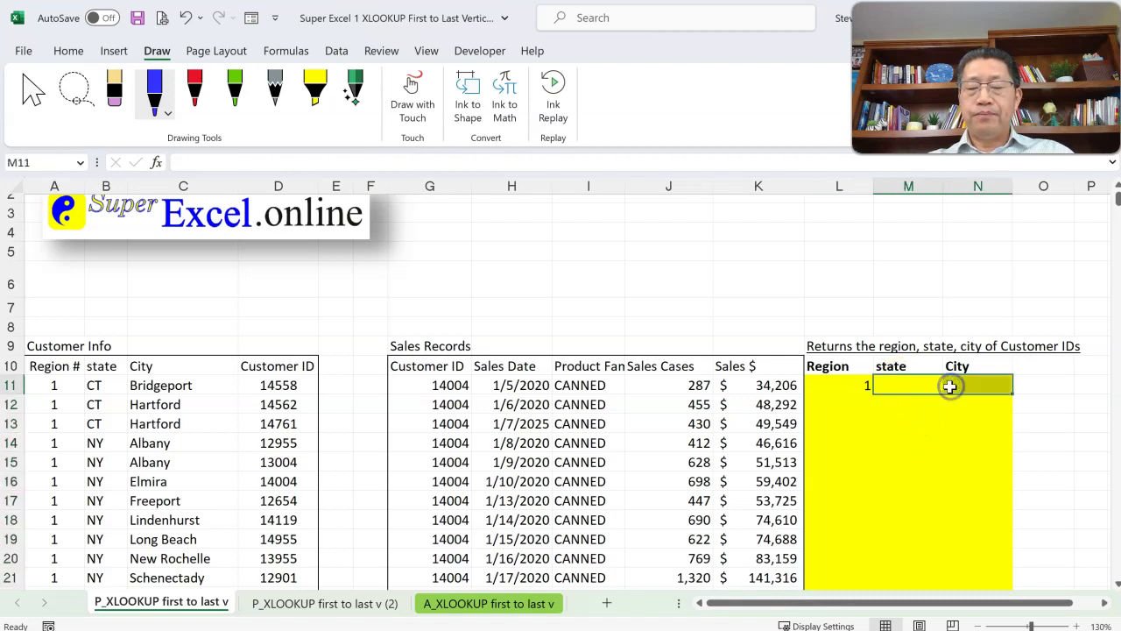
Step: In the L11 formula, lock only the column of the lookup value so it reads $G11
double_click(831, 385)
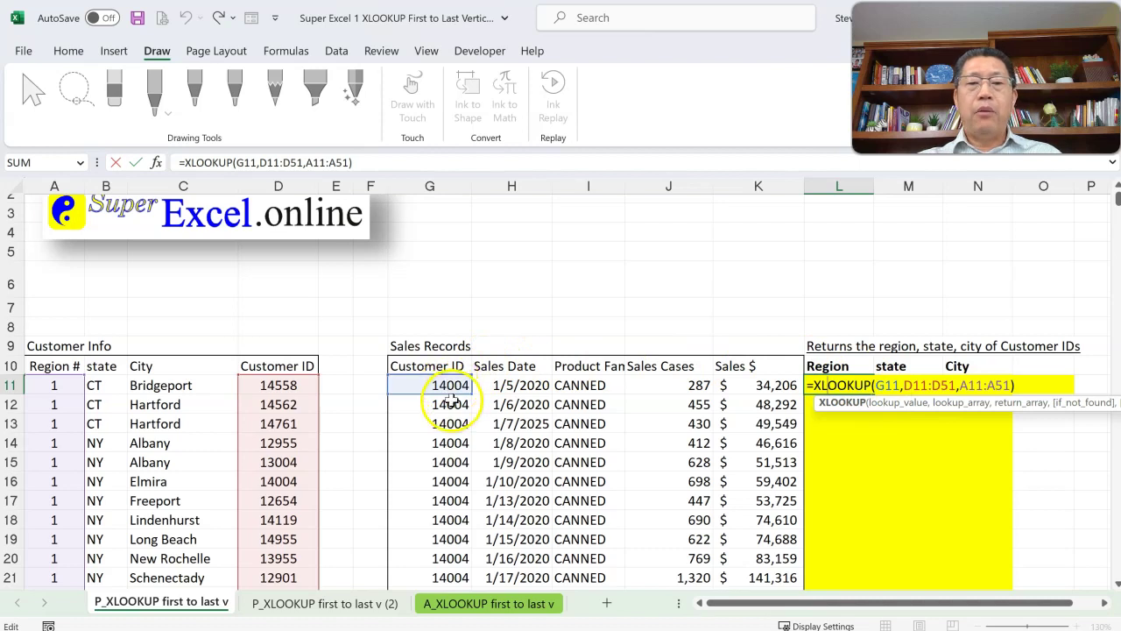
left_click(885, 385)
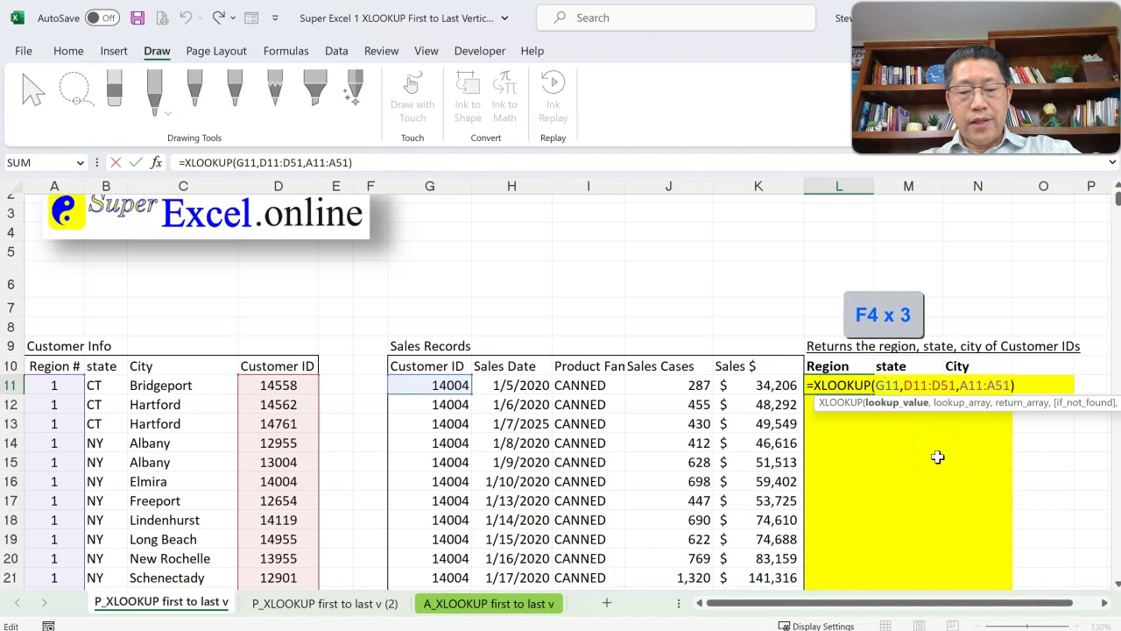
key("F4")
key("F4")
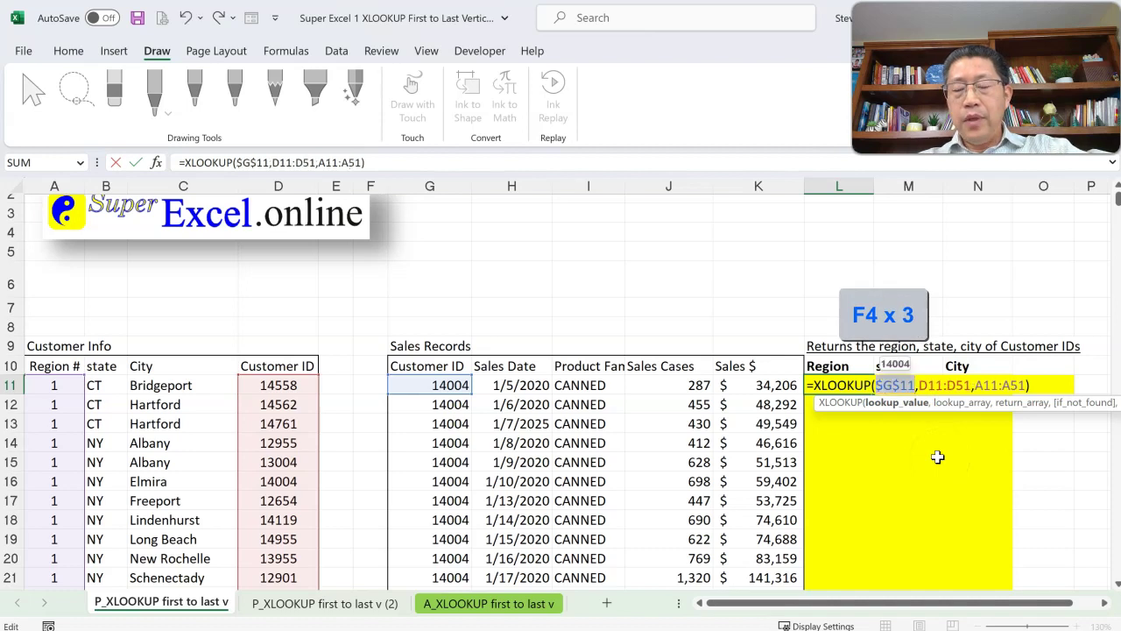
key("F4")
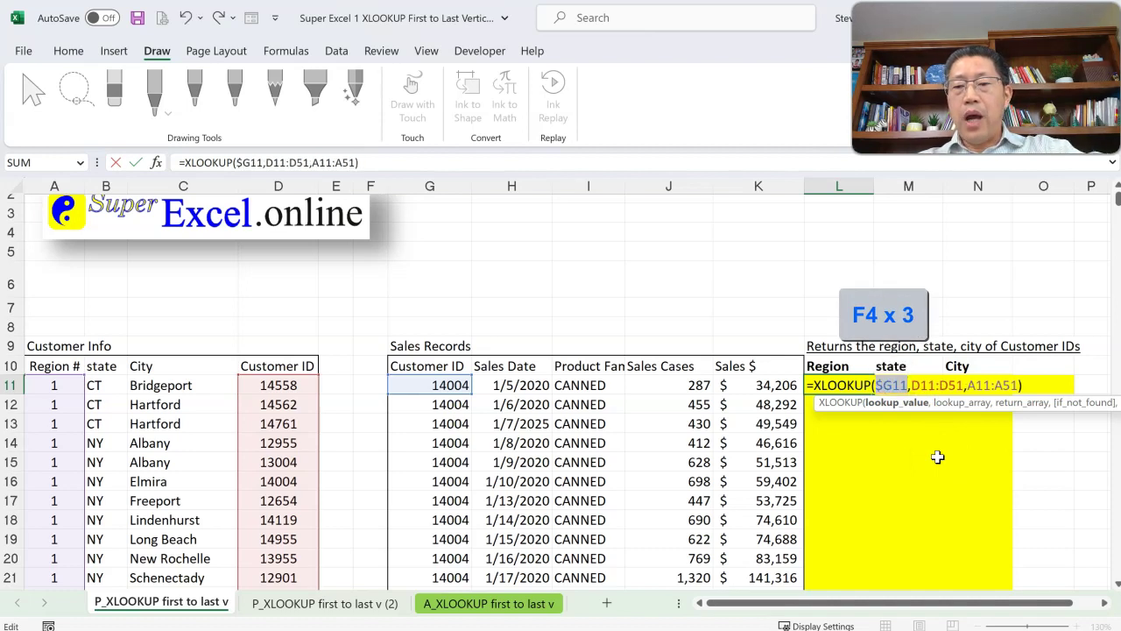
Step: Make the lookup array in the L11 formula fully absolute, as $D$11:$D$51
left_click(925, 387)
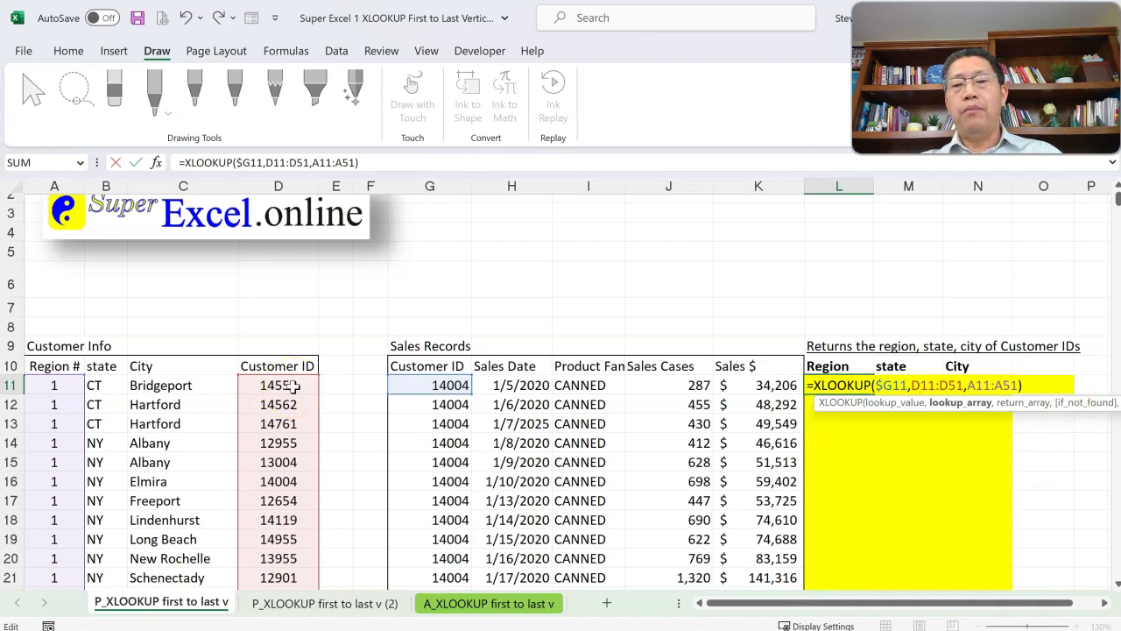
left_click(925, 387)
left_click_drag(926, 387, 942, 387)
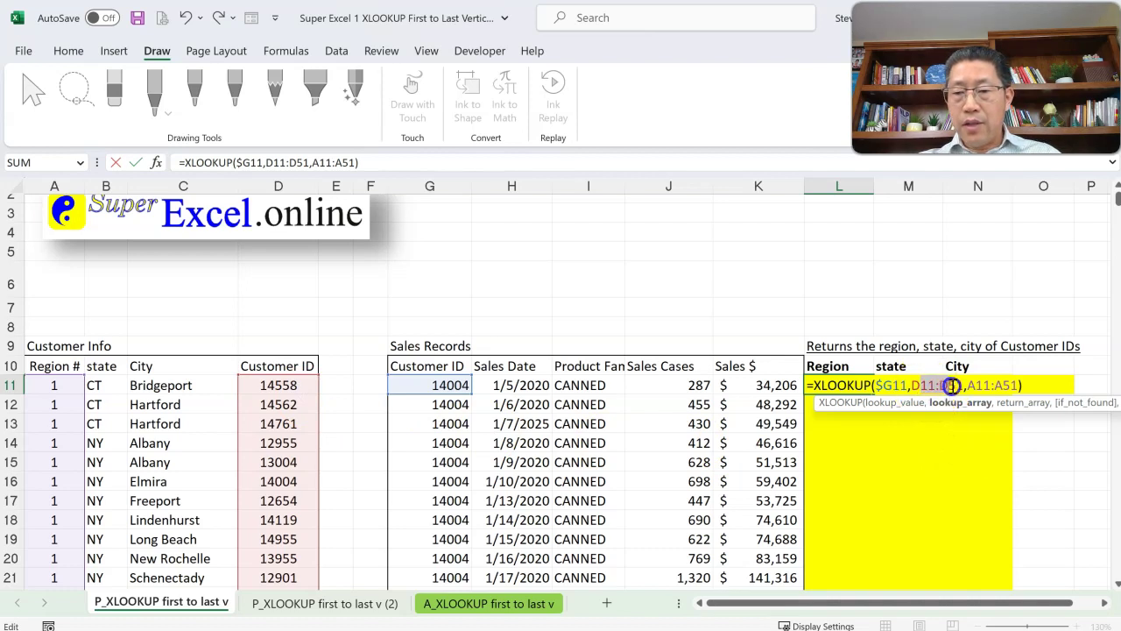
key("F4")
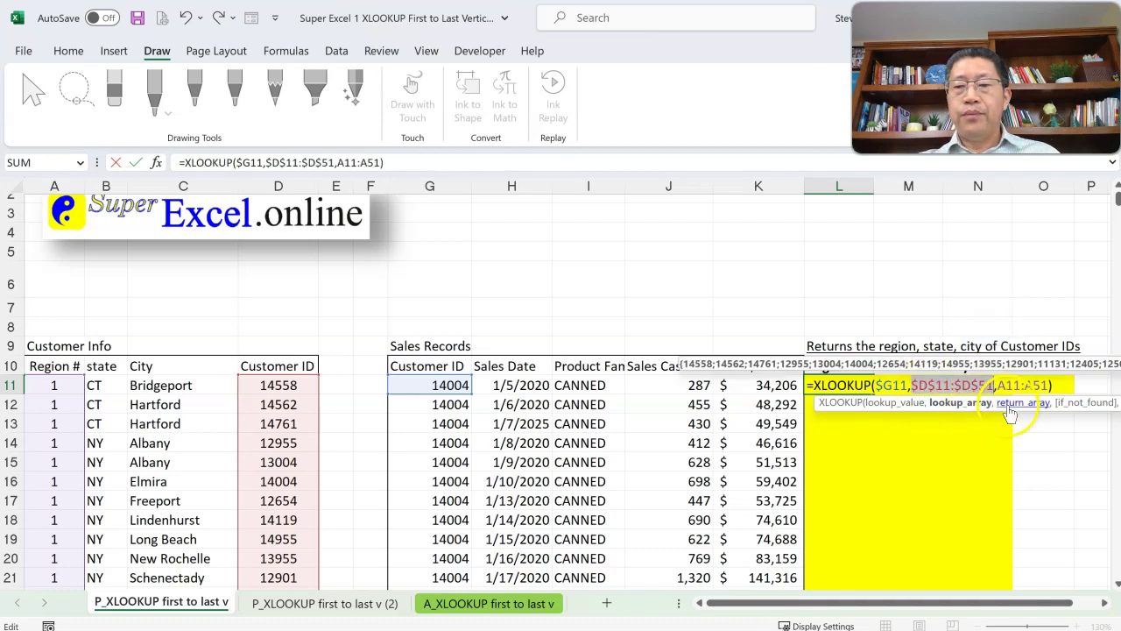
Step: Lock only the rows of the return array as A$11:A$51 and commit the L11 formula
left_click(1009, 386)
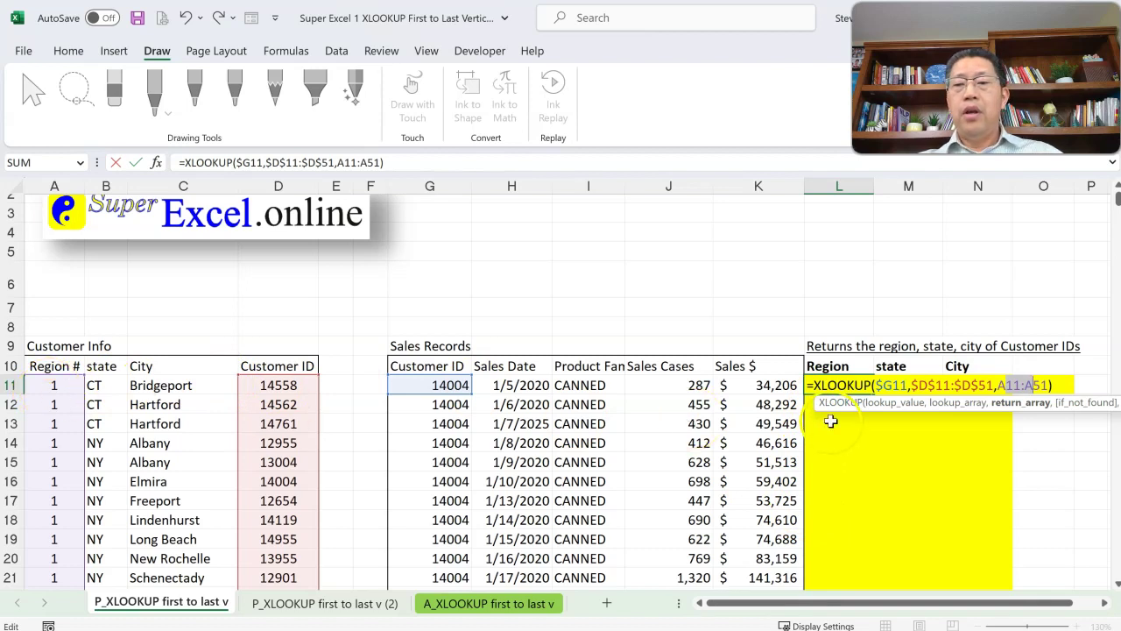
left_click(1061, 383)
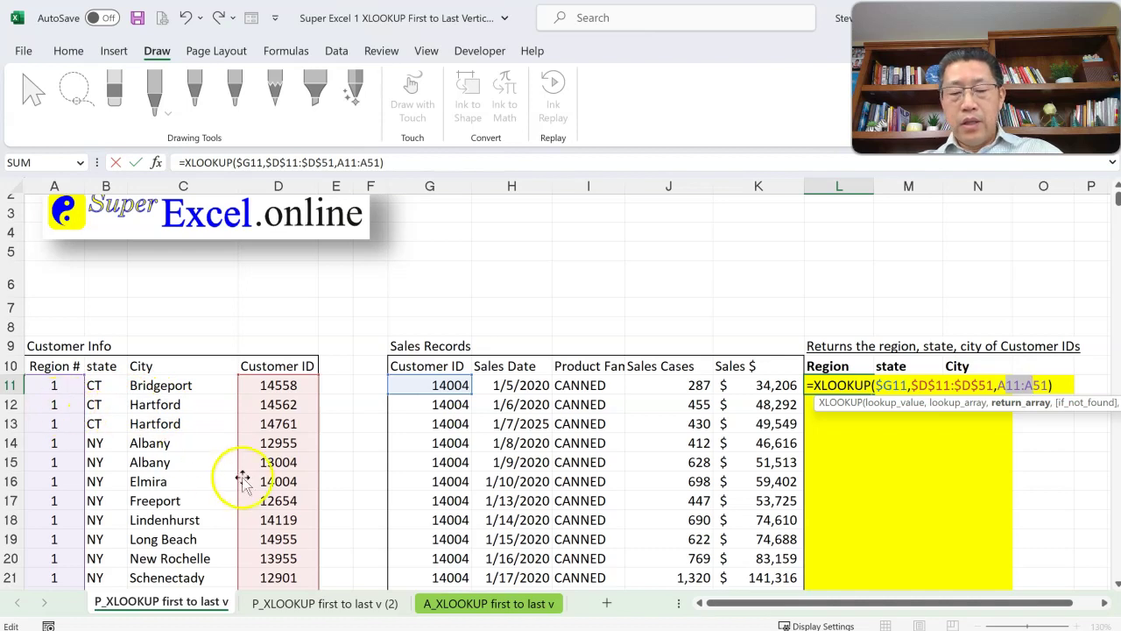
key("F4")
key("F4")
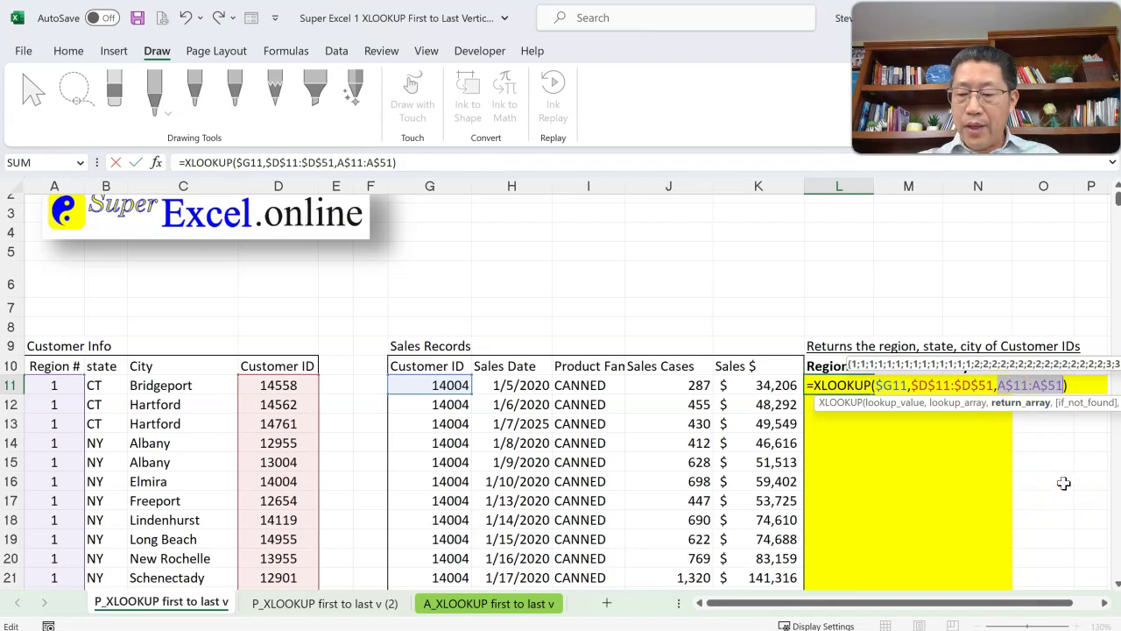
key("Return")
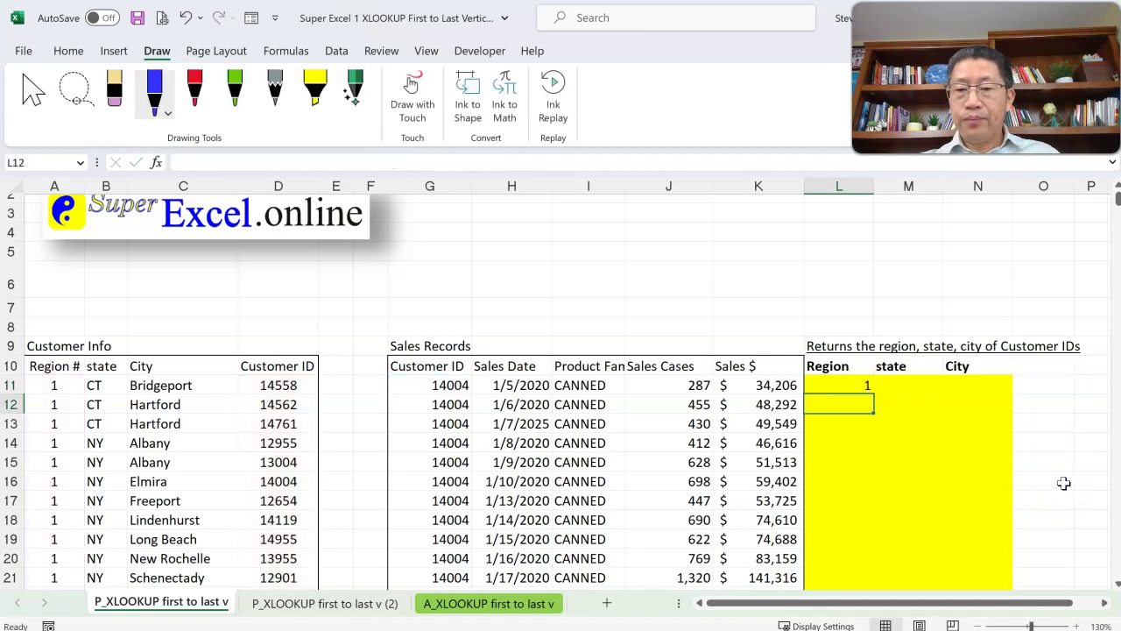
Step: Copy the L11 formula to the Region, state and City columns for all sales records, L11:N6570
left_click(853, 383)
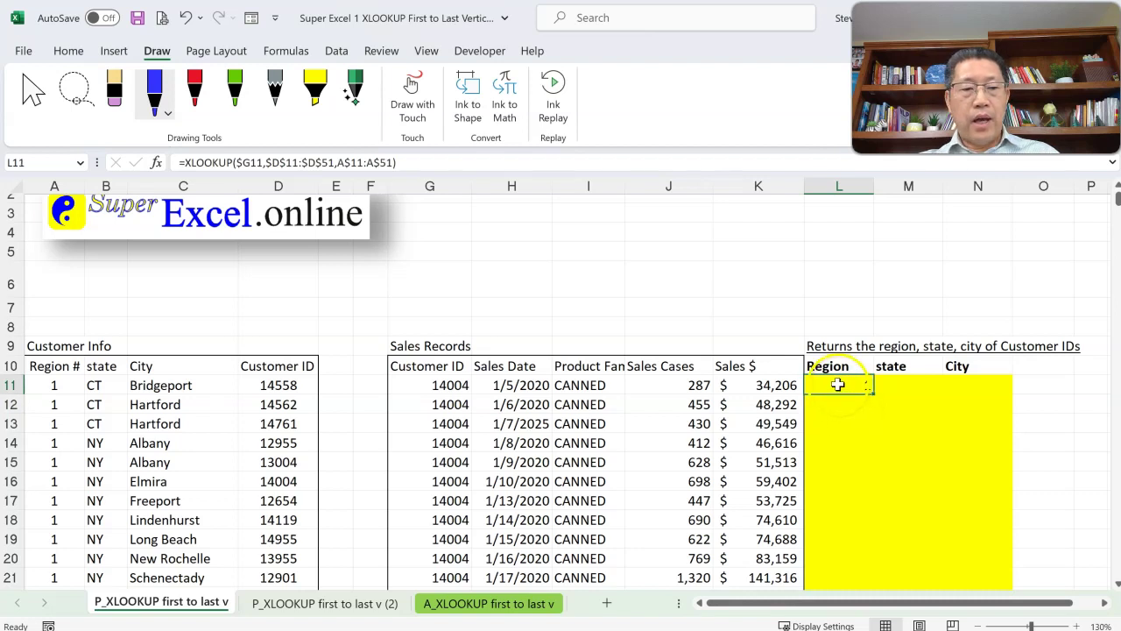
key("ctrl+c")
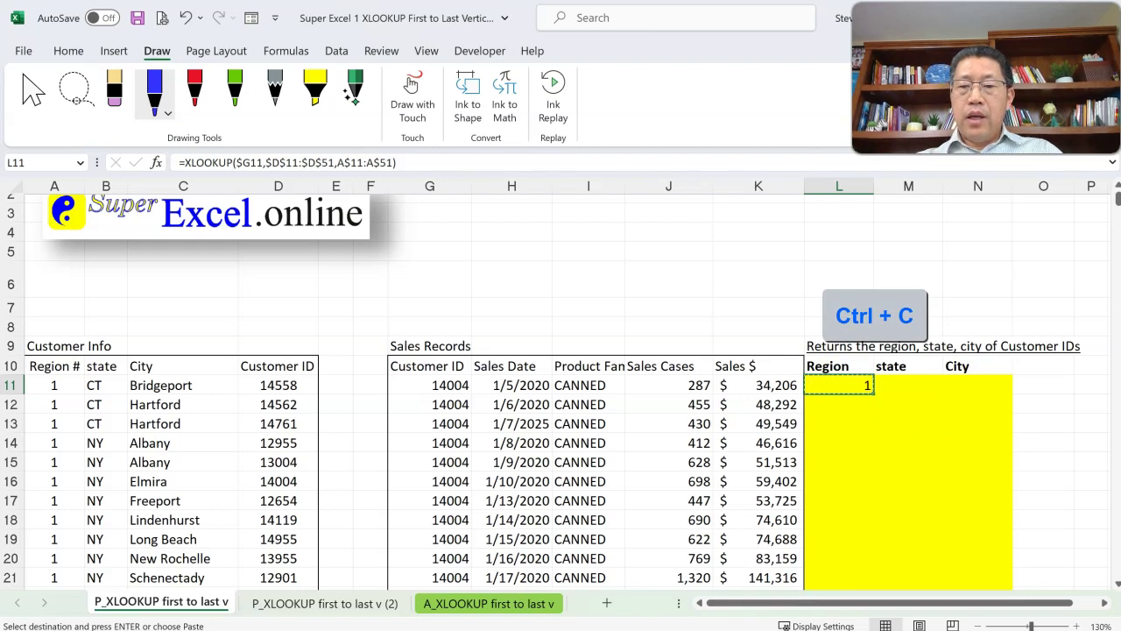
key("Left")
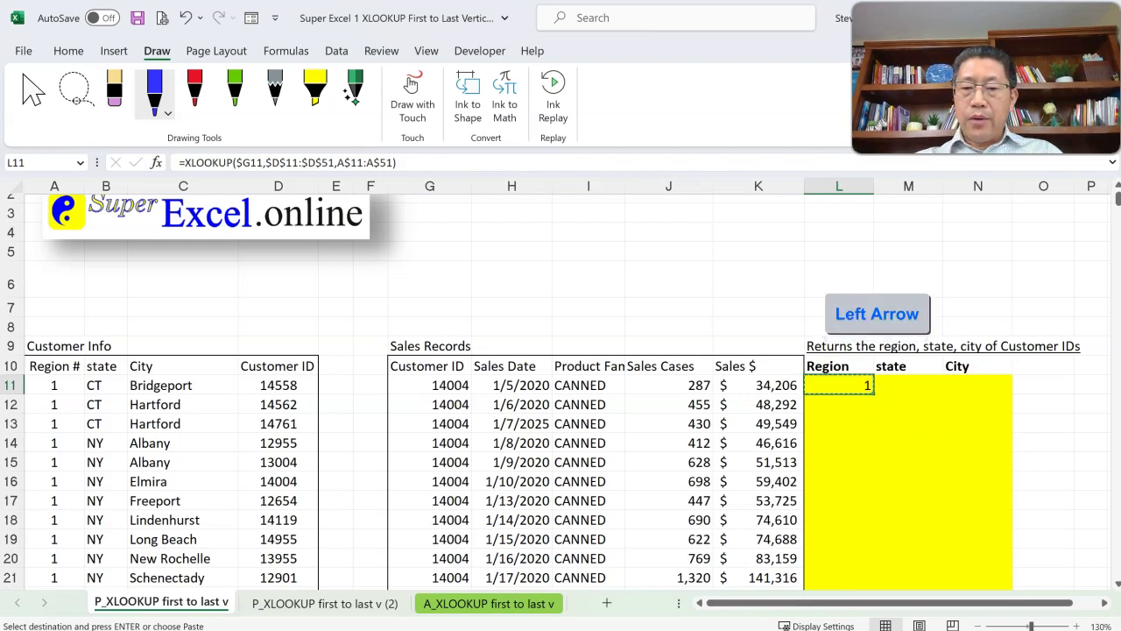
key("Left")
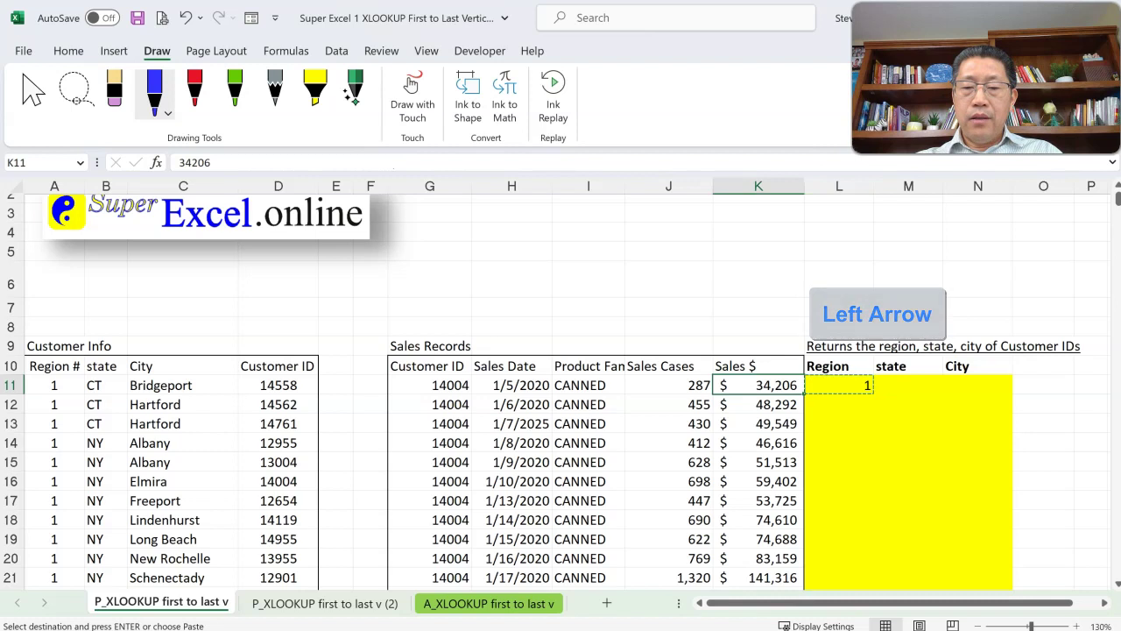
key("ctrl+Down")
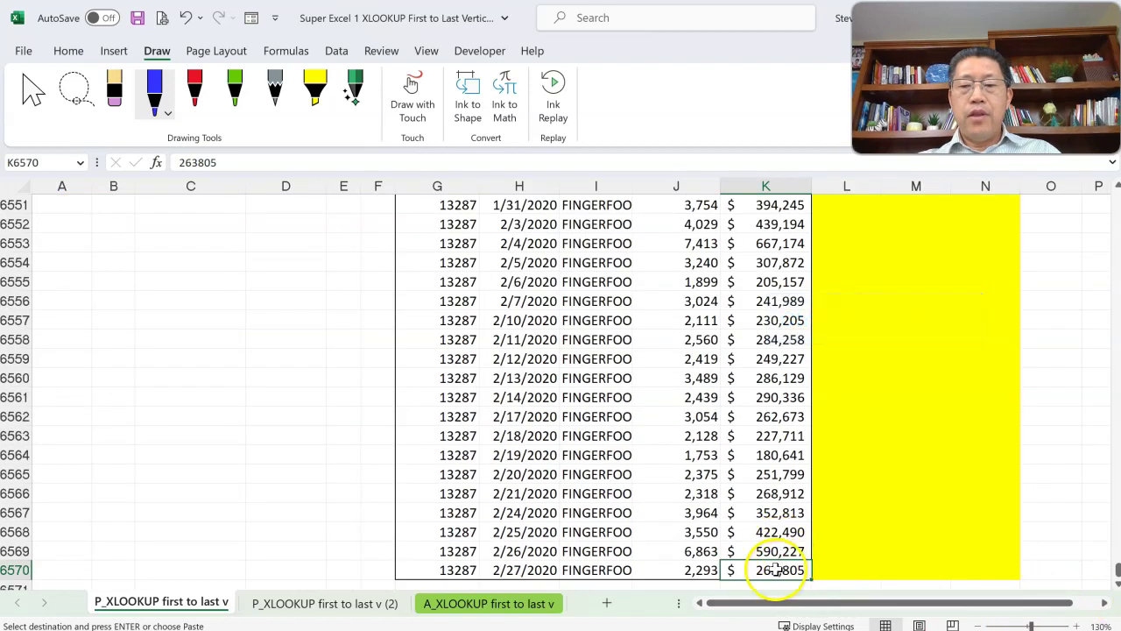
key("Right")
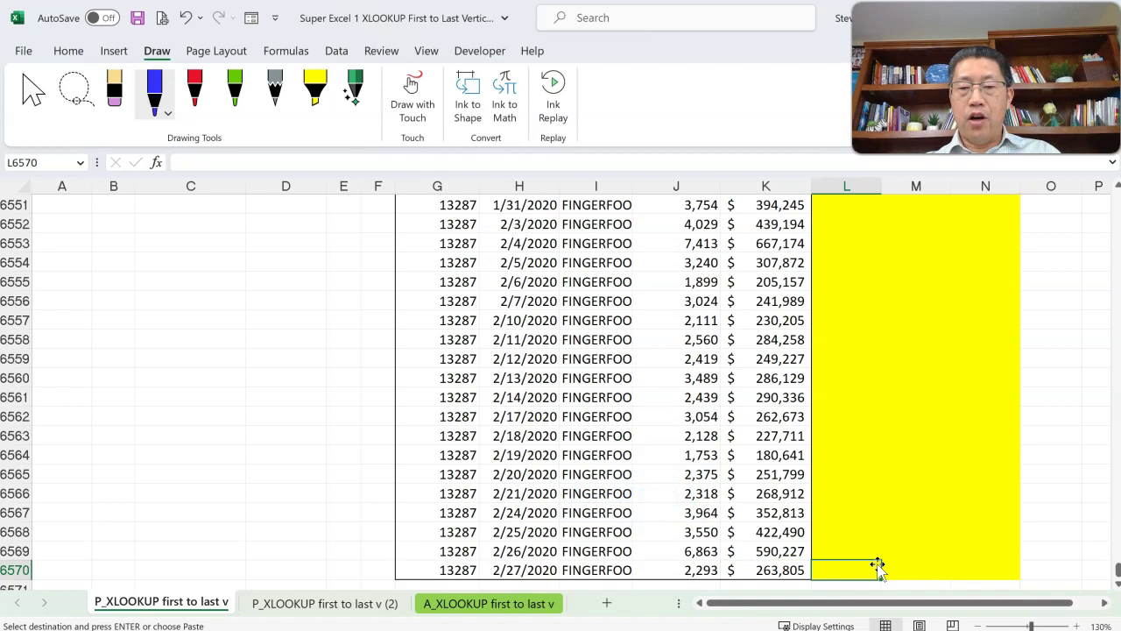
key("ctrl+shift+Up")
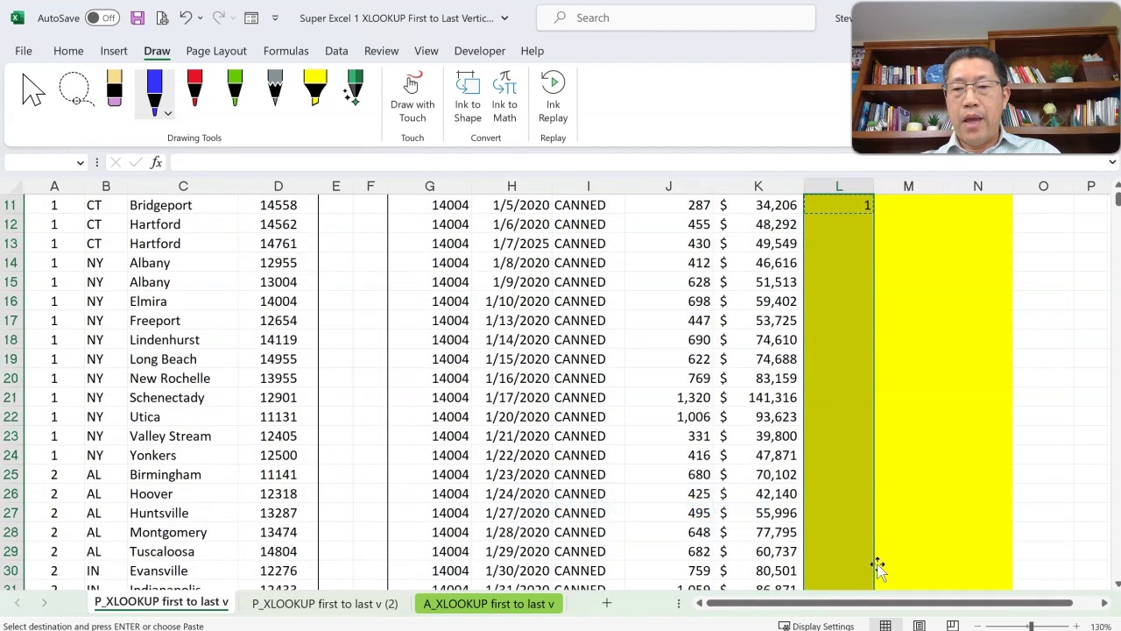
key("shift+Right")
key("shift+Right")
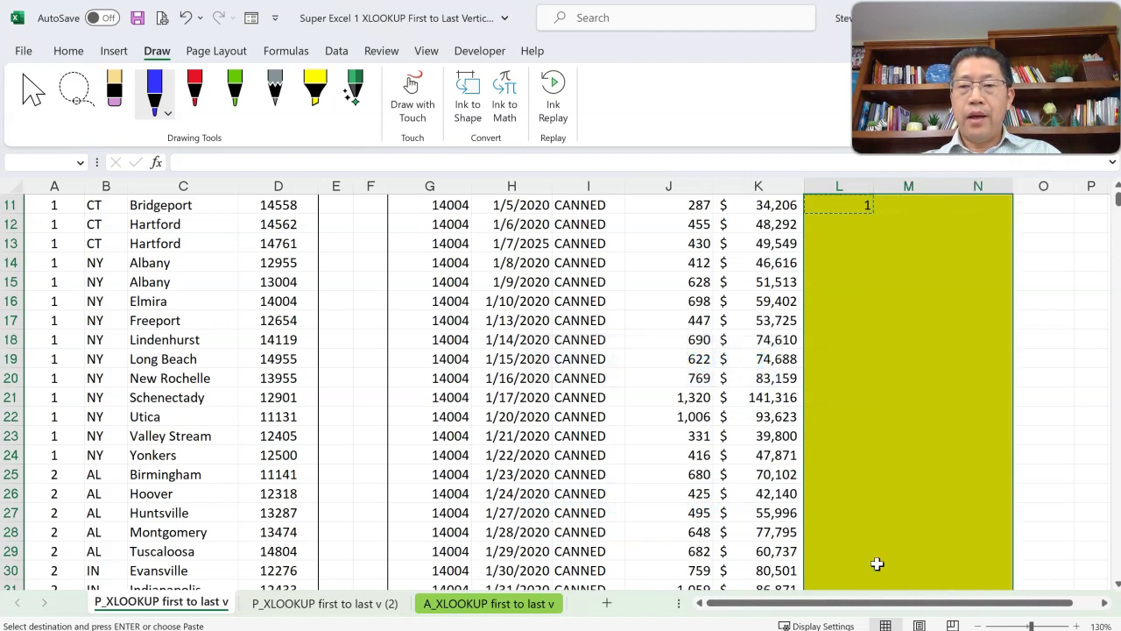
key("ctrl+v")
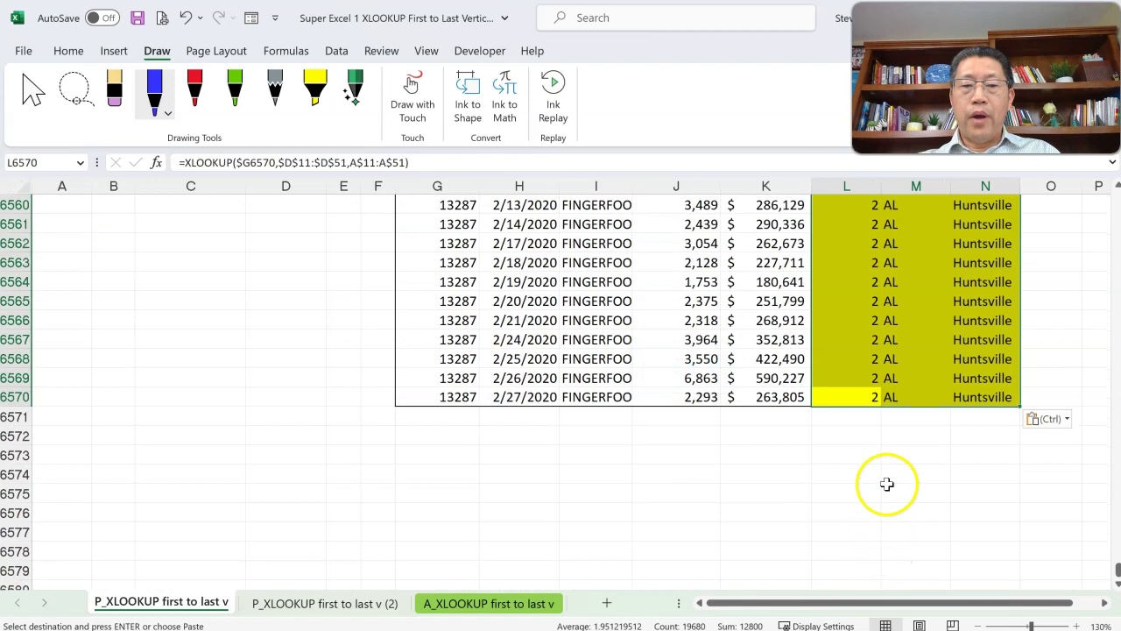
left_click(858, 392)
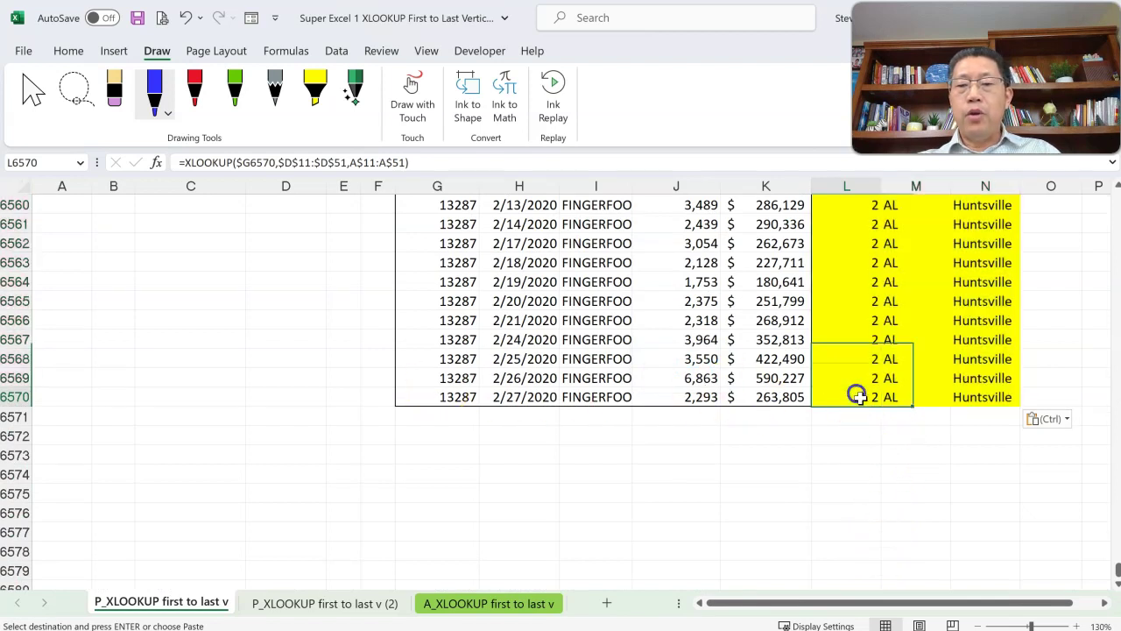
Step: Check the copied XLOOKUP formulas in the state, City and Region cells of the last sales record, row 6570
left_click(908, 401)
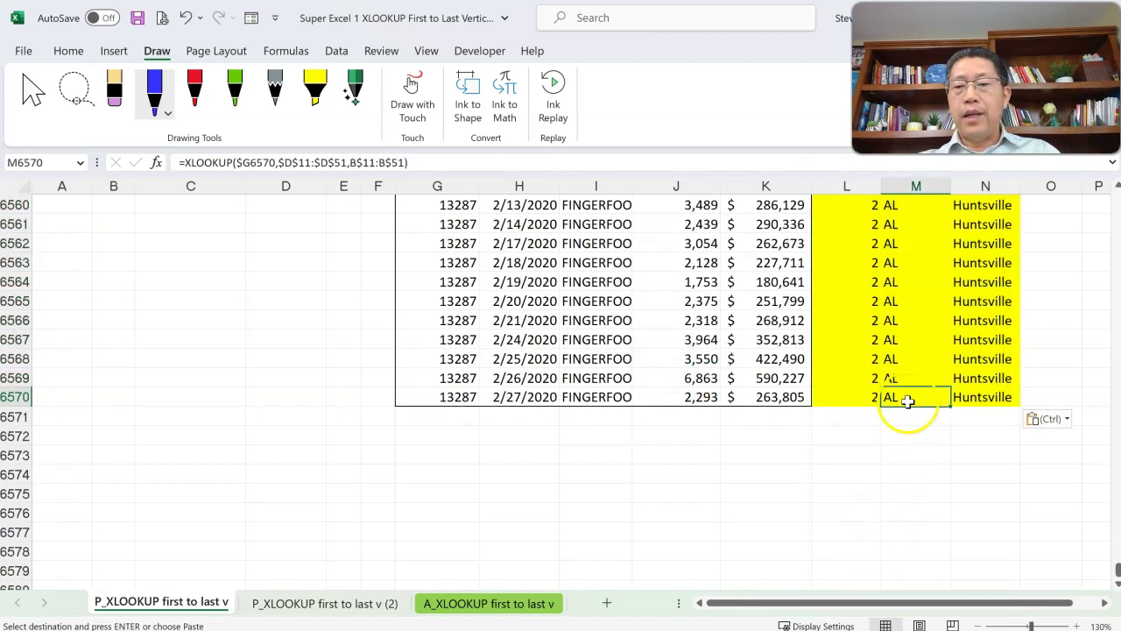
left_click(981, 399)
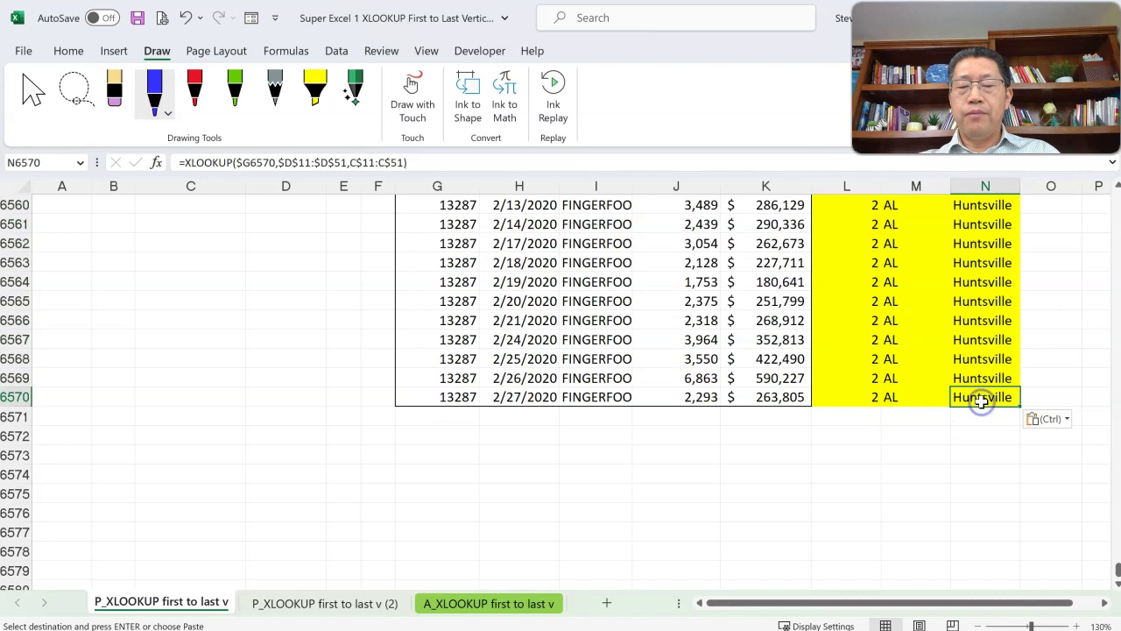
left_click(885, 399)
left_click(862, 398)
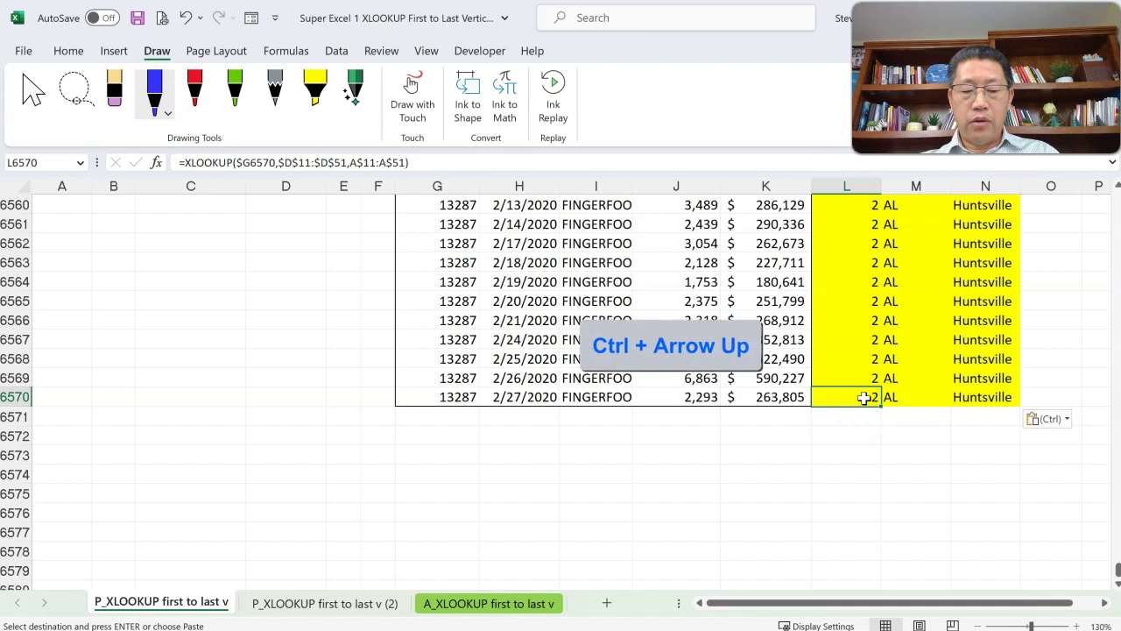
Step: Return to the start of the sales records and open the XLOOKUP formula in L11 to review its references
key("ctrl+Up")
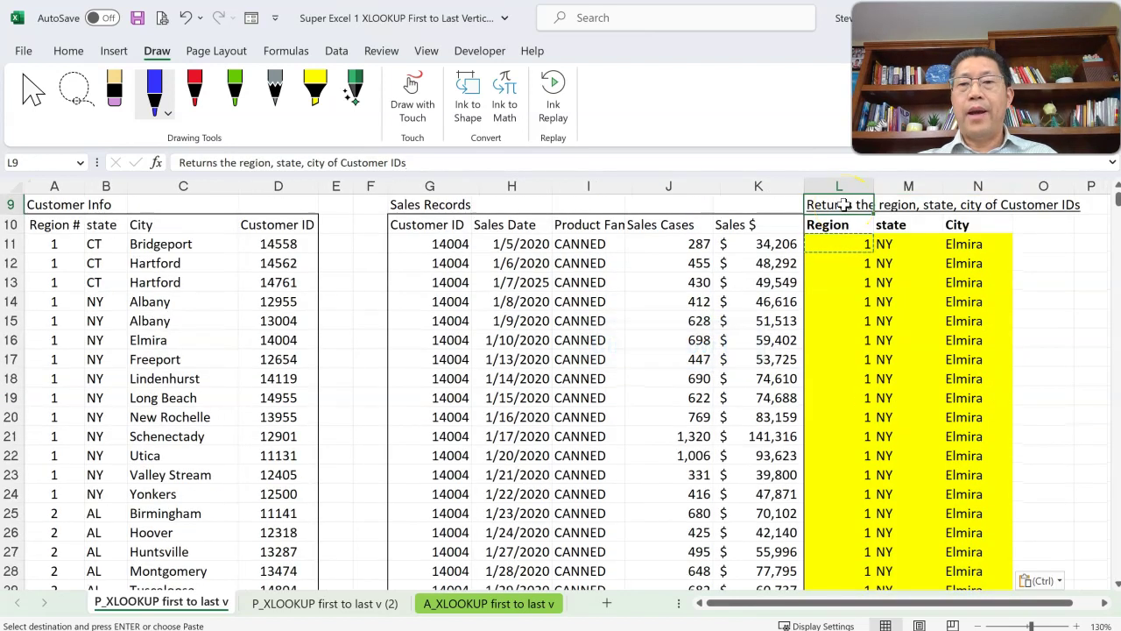
scroll(843, 205, "up", 3)
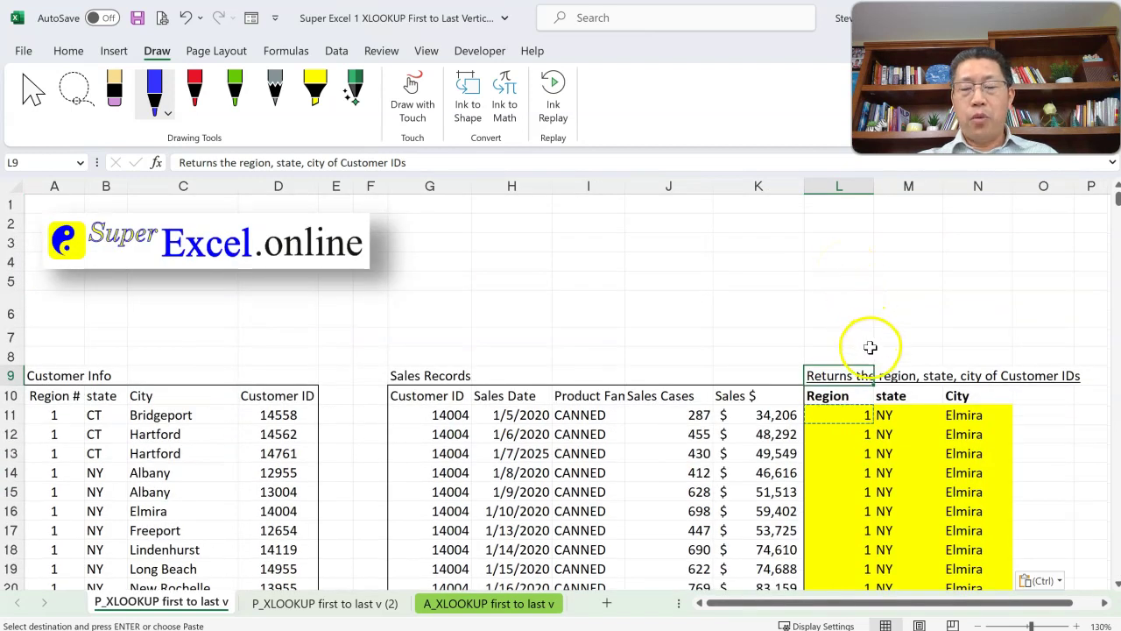
double_click(846, 414)
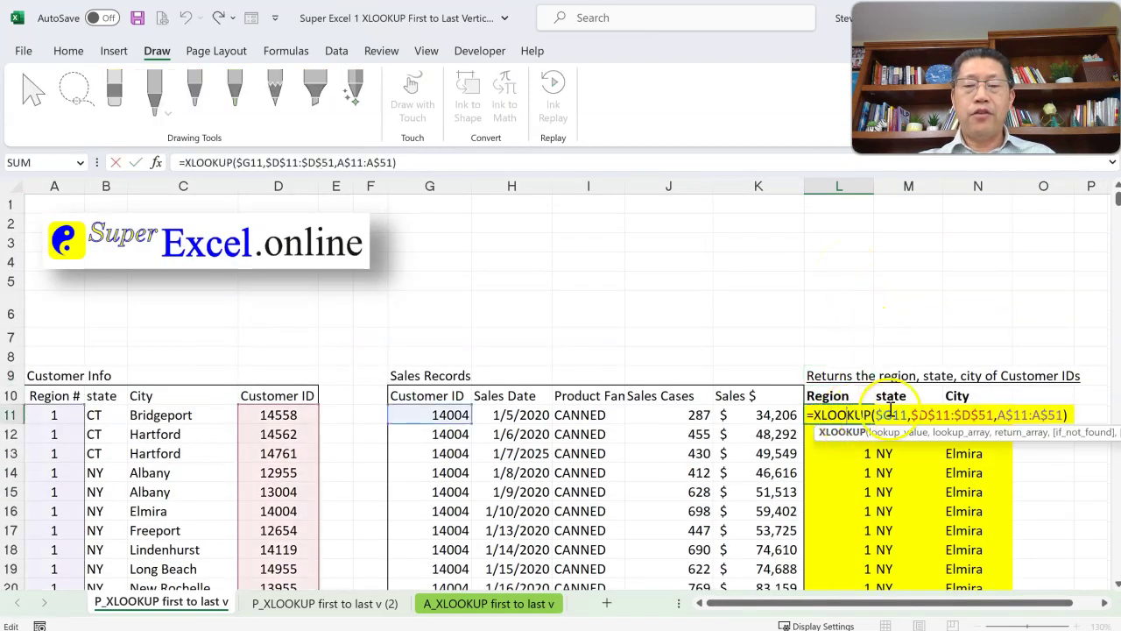